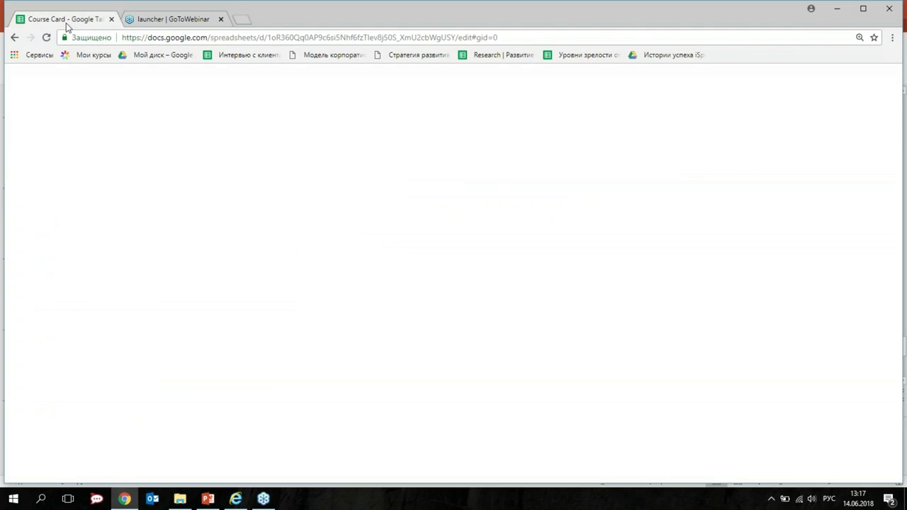
Review the Course Title, Description, Knowledge and Skills entries of the course card along with their guidance notes.
scroll(454, 305, up, 3)
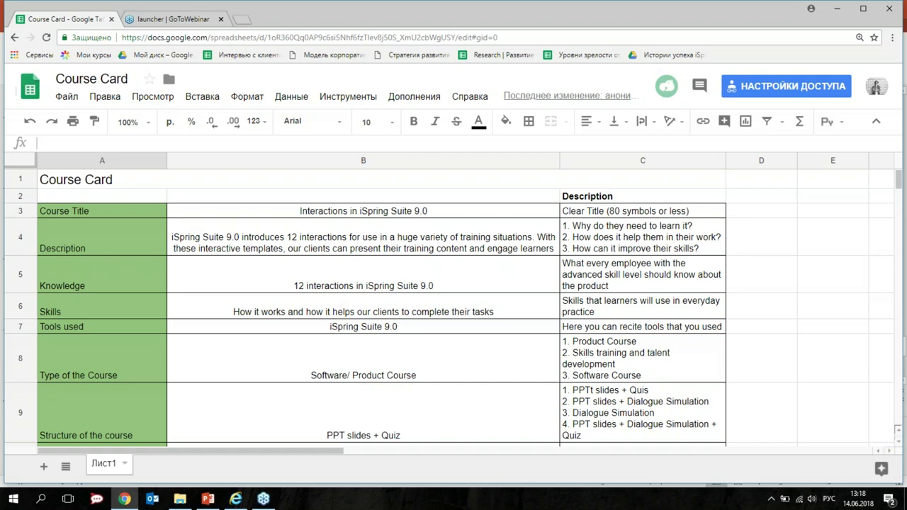
click(133, 207)
click(271, 208)
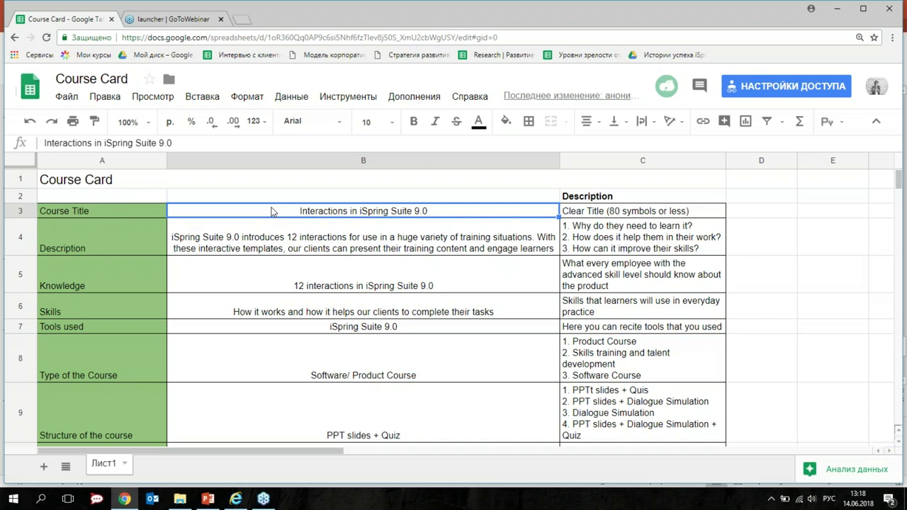
key(Down)
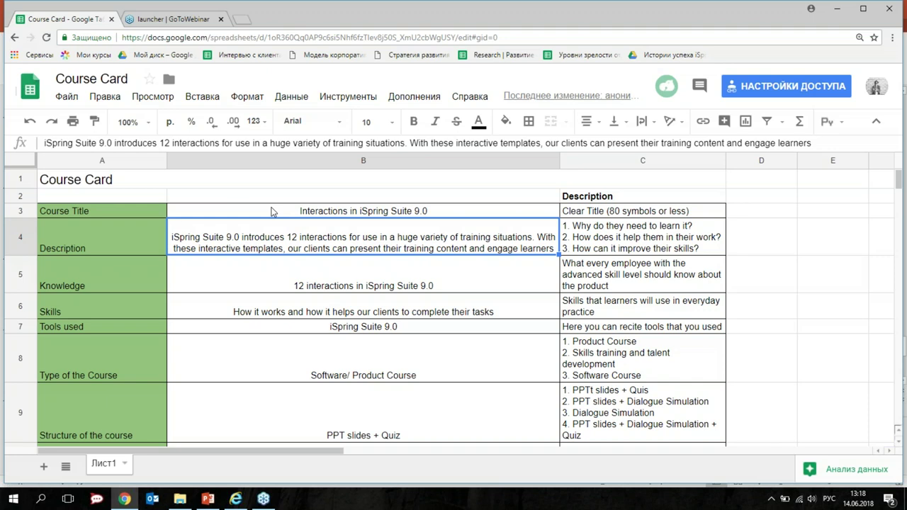
key(Right)
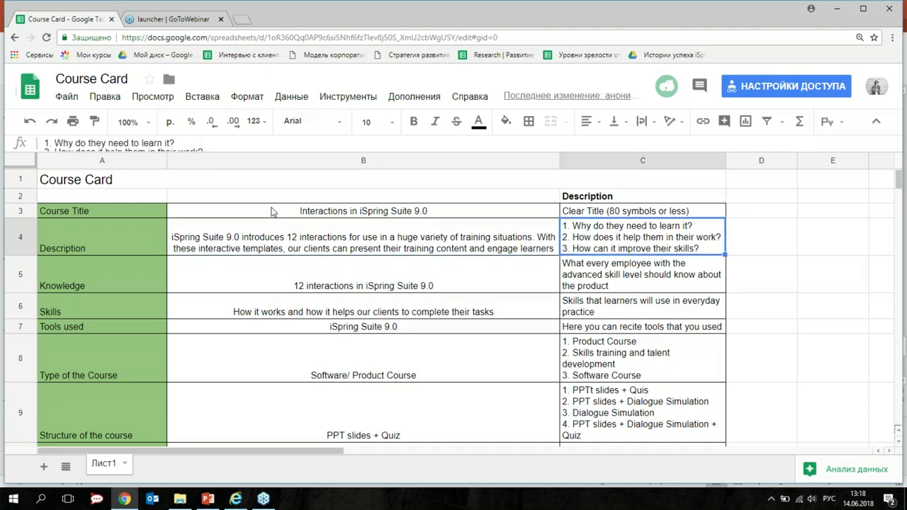
key(Down)
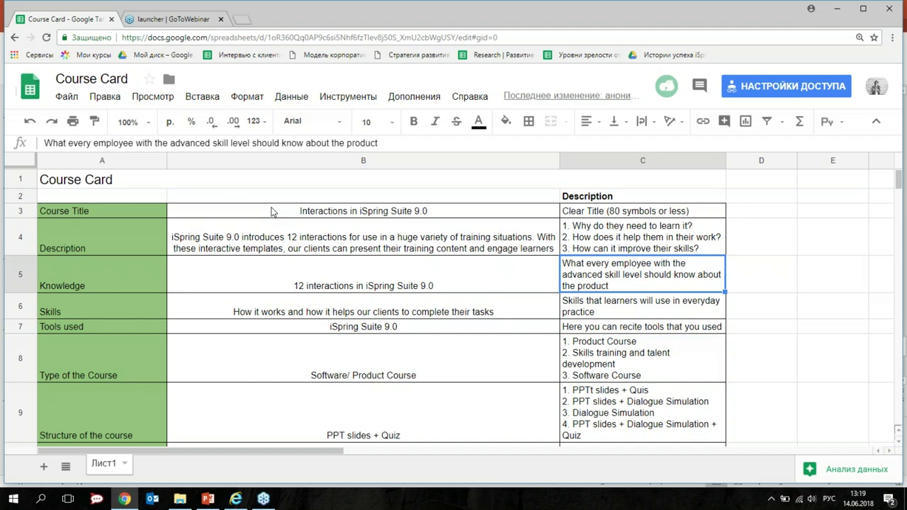
key(Left)
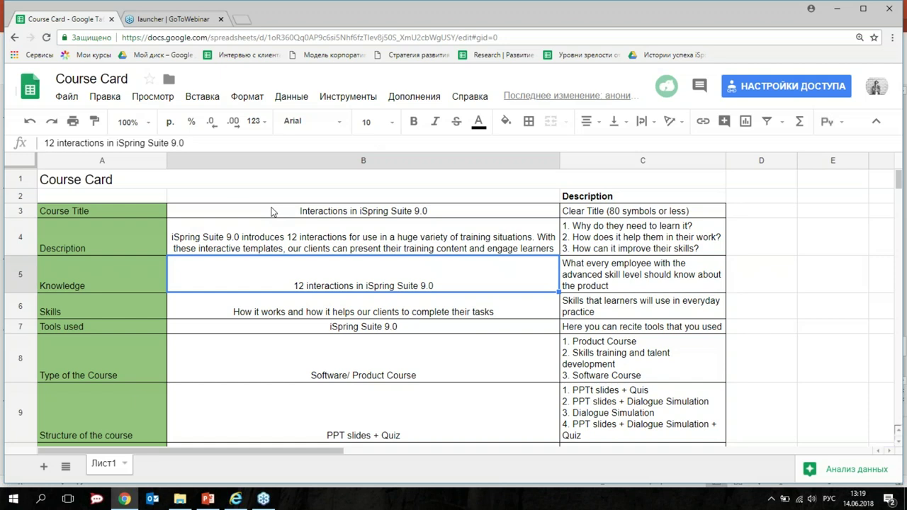
key(Down)
key(Right)
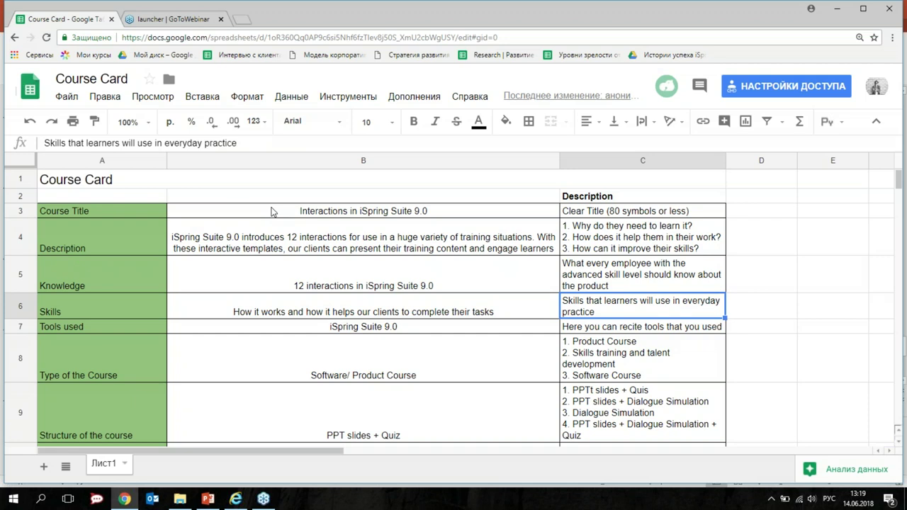
Examine the Tools used, Type of the Course and Structure of the course rows of the course card.
key(Down)
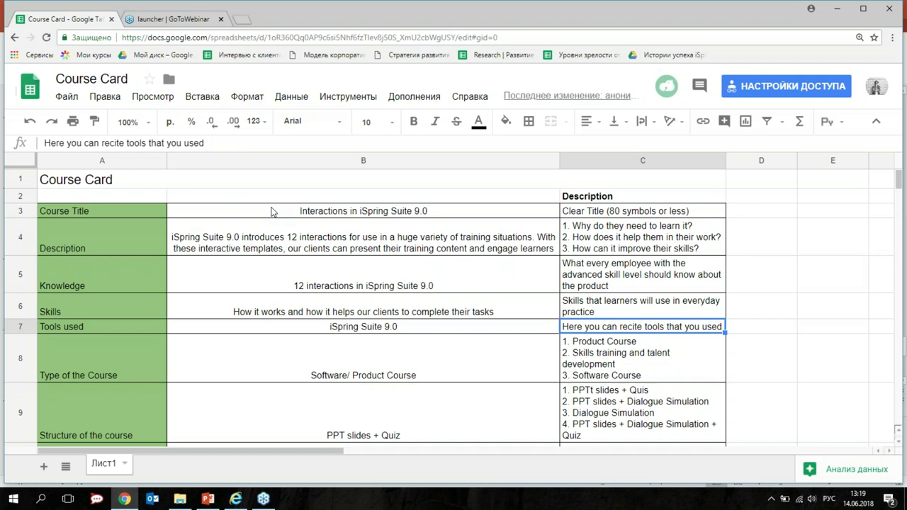
key(Down)
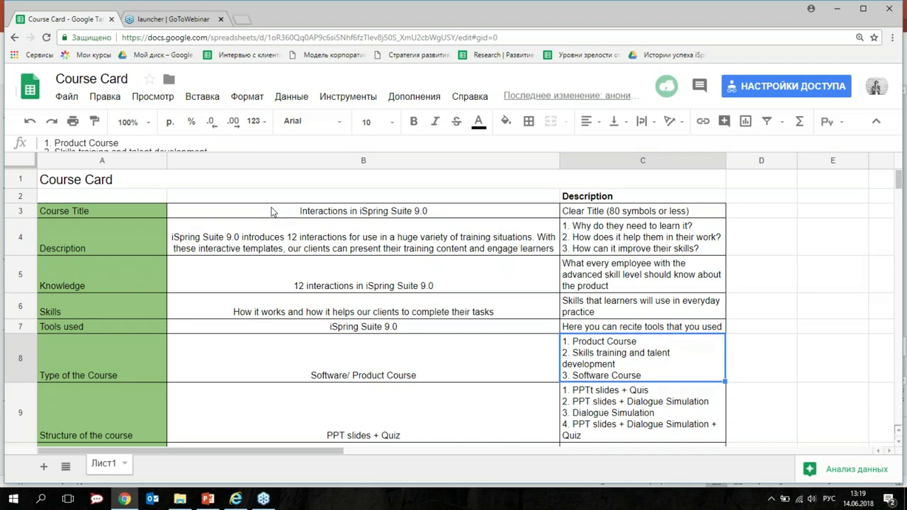
key(Left)
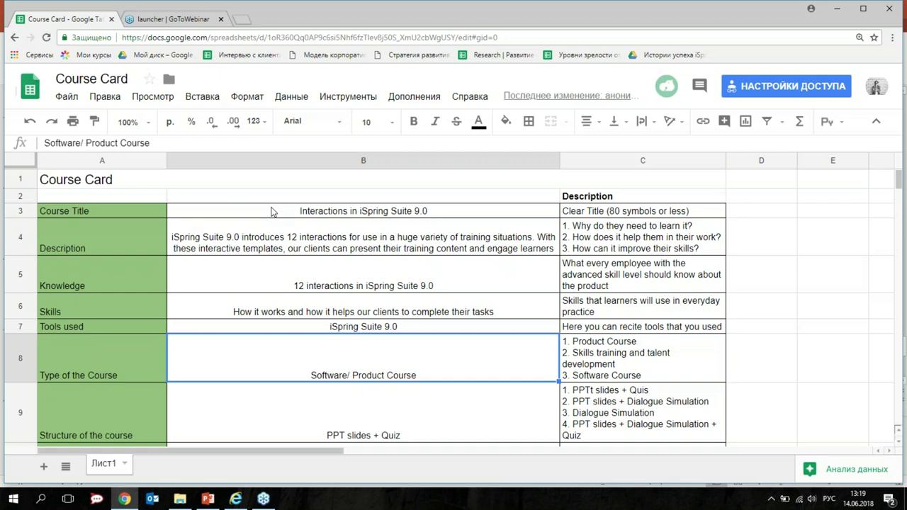
key(Down)
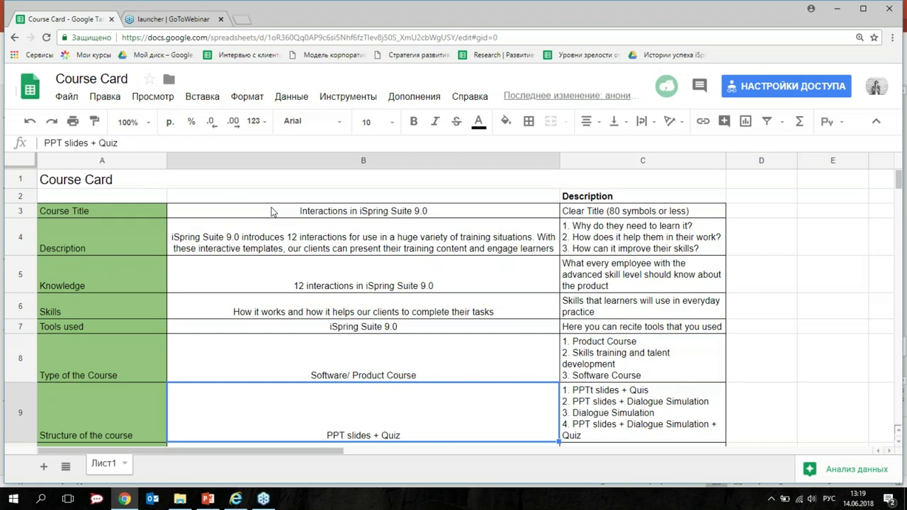
key(Left)
scroll(272, 212, down, 1)
key(Up)
key(Down)
key(Right)
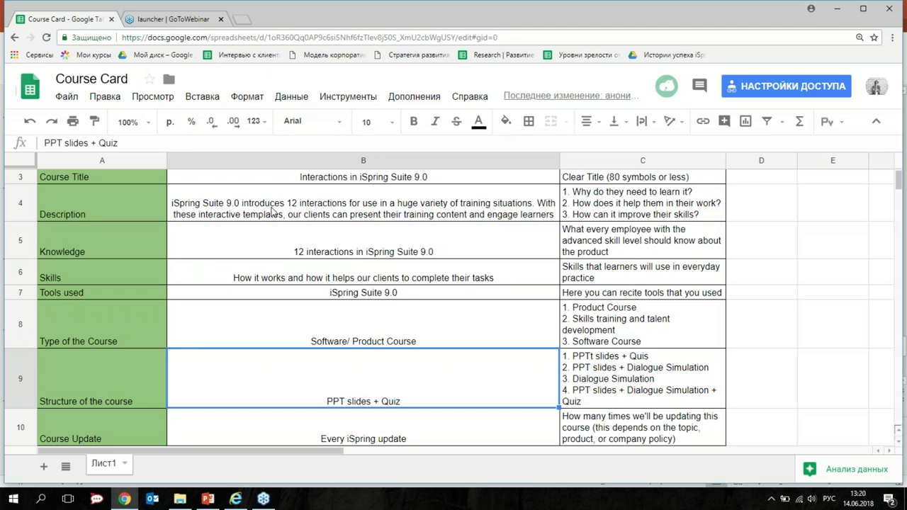
Go through the Course Update, Numbers of Learners and Course Duration rows of the course card.
key(Down)
key(Left)
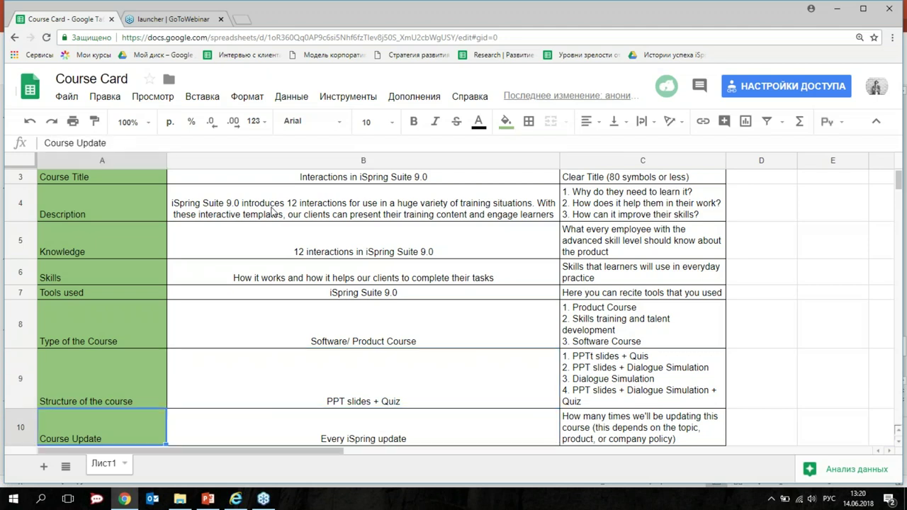
scroll(272, 211, down, 1)
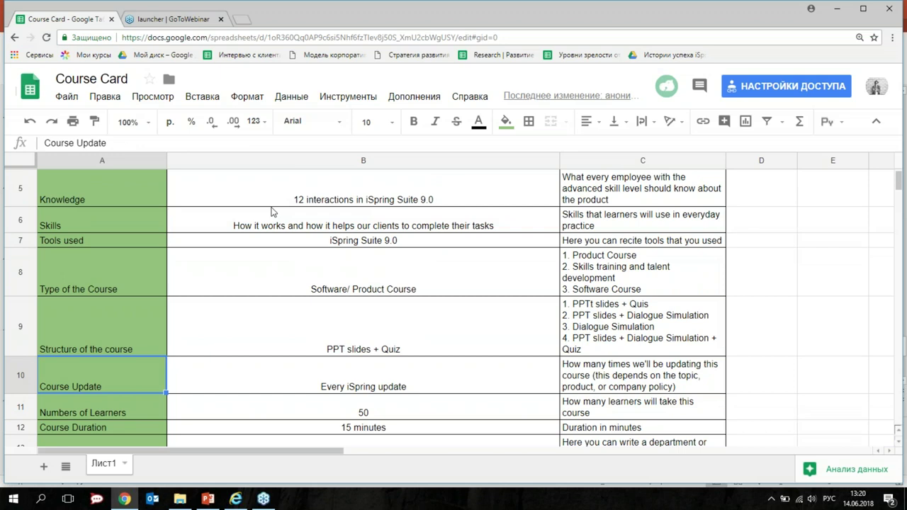
key(Right)
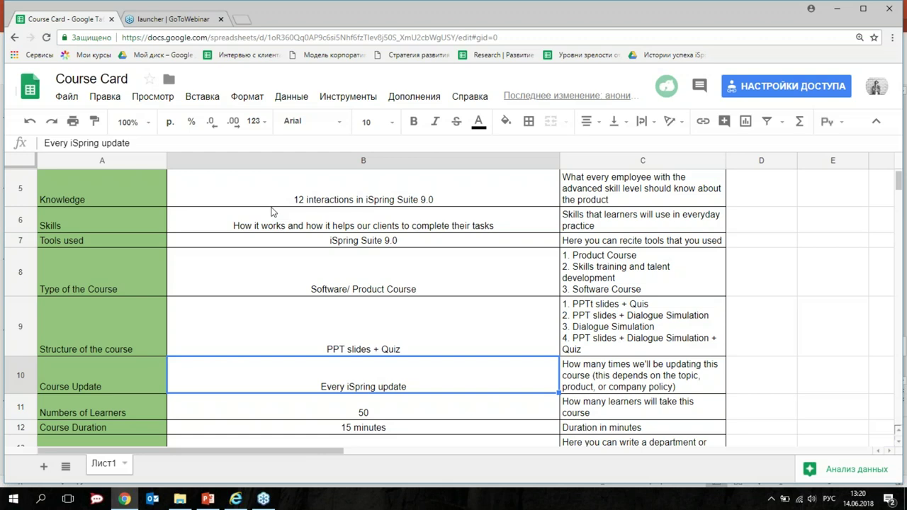
key(Down)
key(Down)
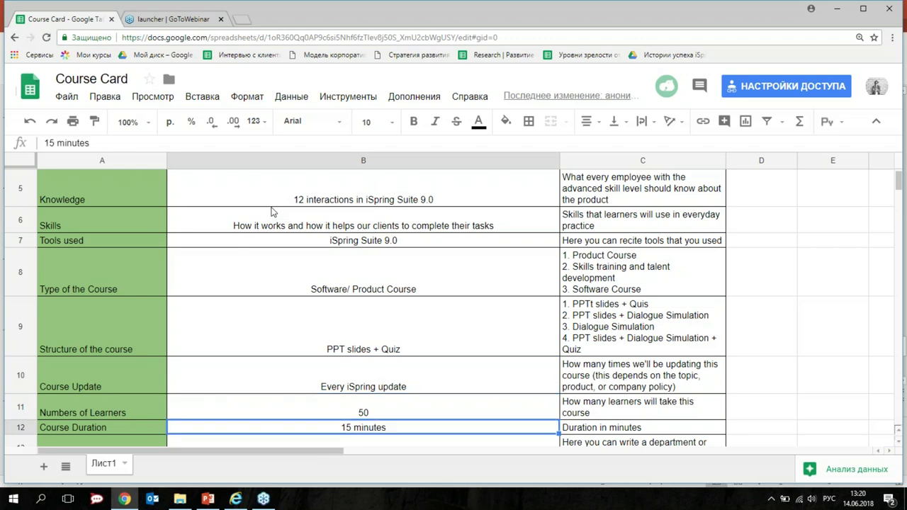
key(Down)
key(Up)
key(Up)
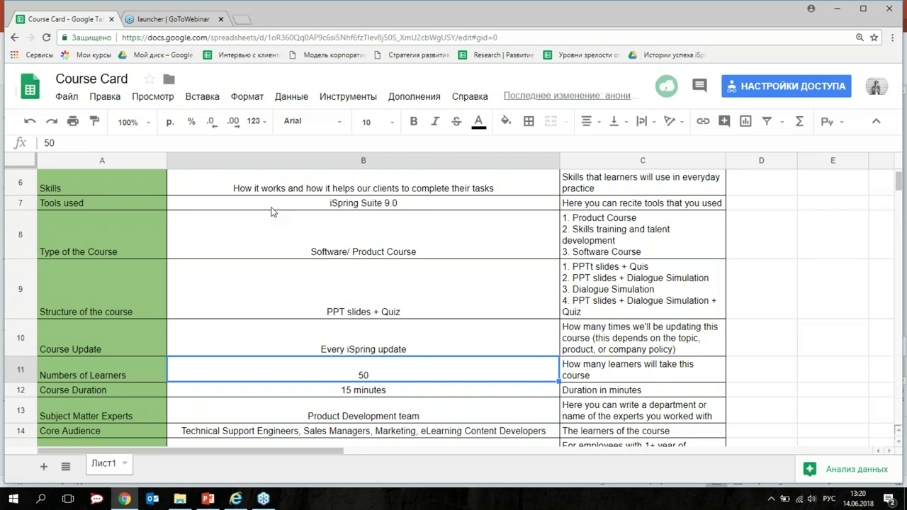
key(Down)
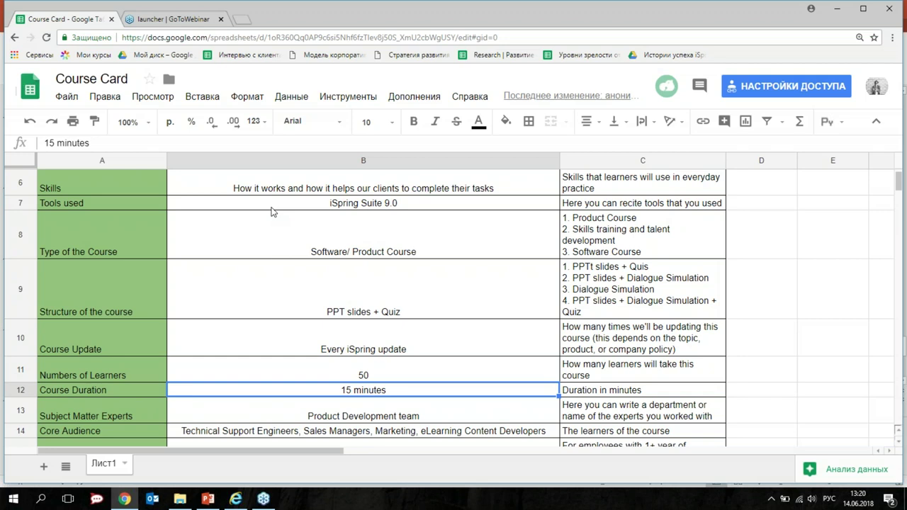
Check the remaining course card rows from Subject Matter Experts through Core Audience, Grade and Training Manager to Due Date.
key(Down)
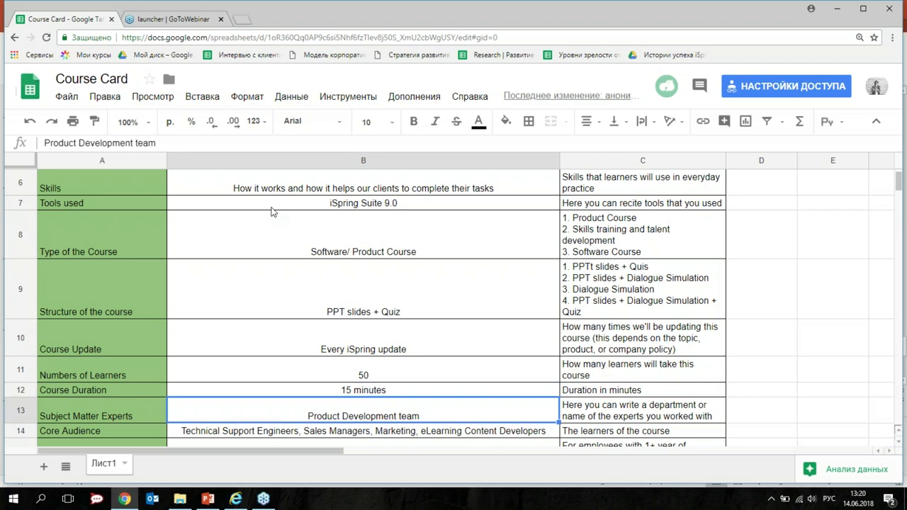
key(Right)
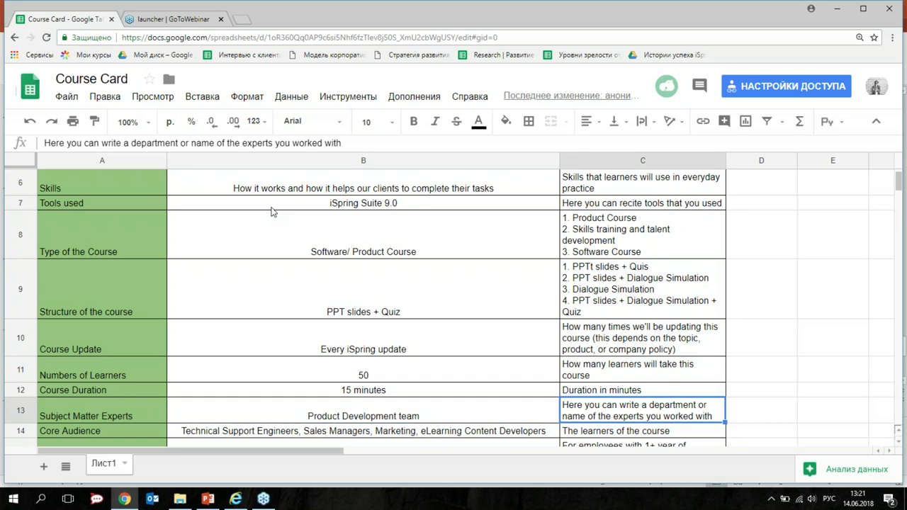
key(Down)
scroll(271, 212, down, 1)
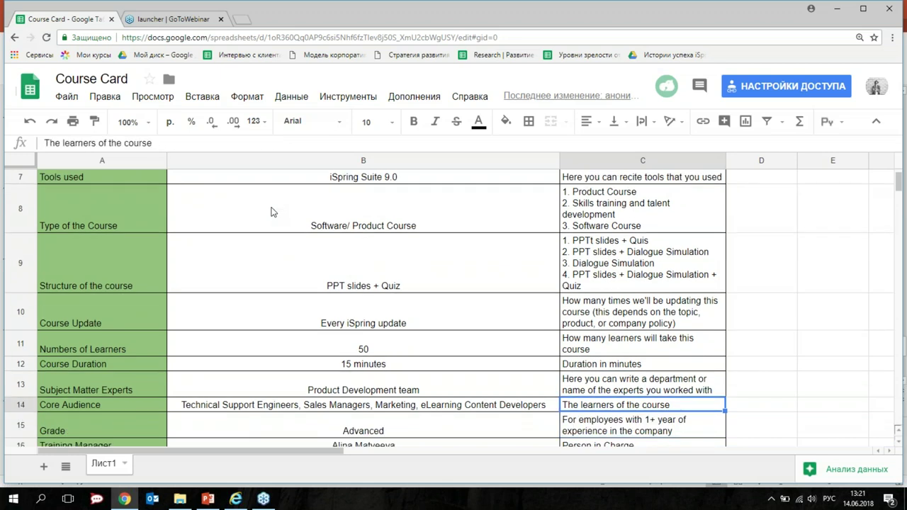
key(Left)
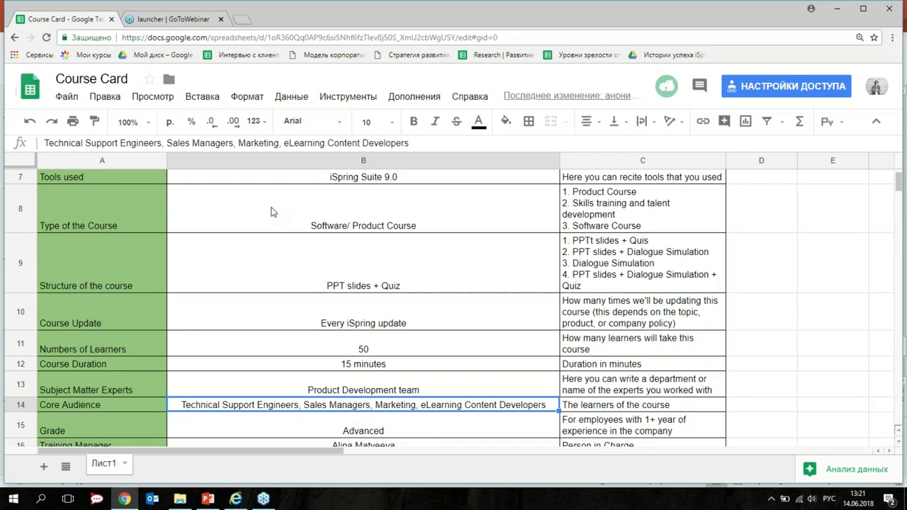
key(Down)
key(Down)
key(Up)
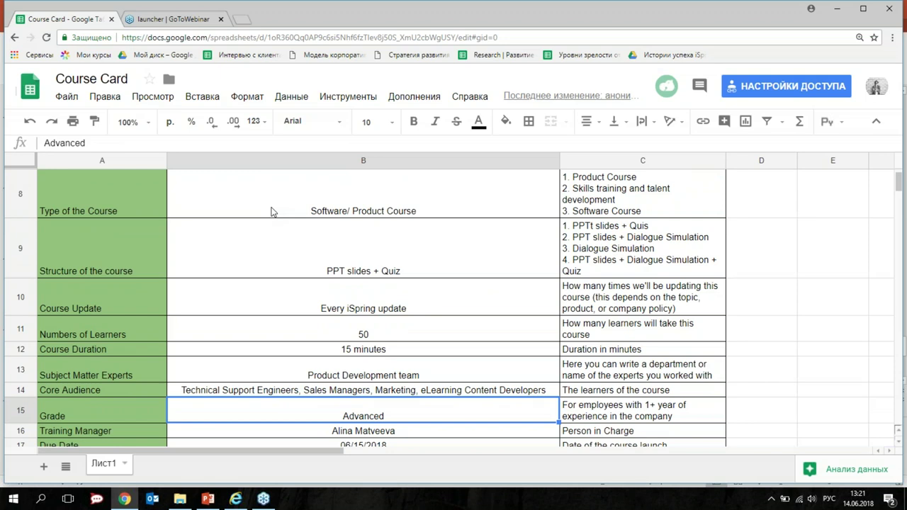
key(Down)
scroll(272, 212, down, 1)
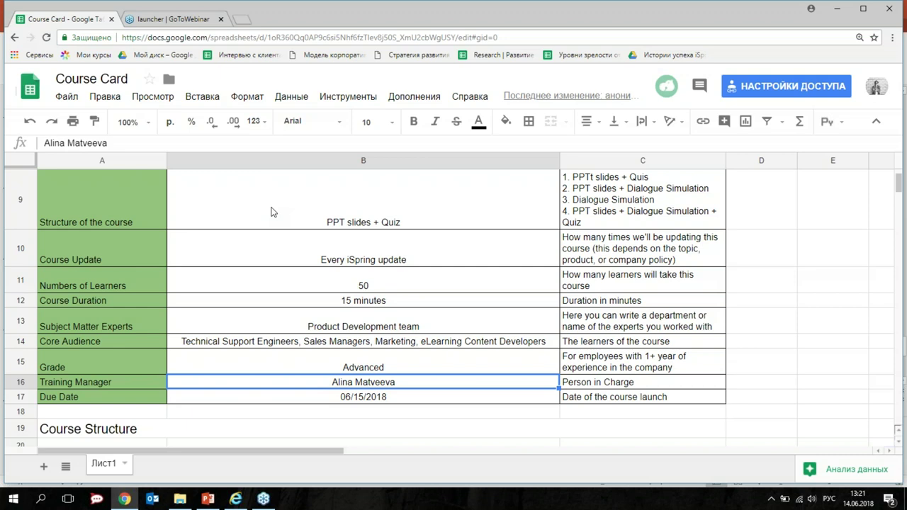
key(Down)
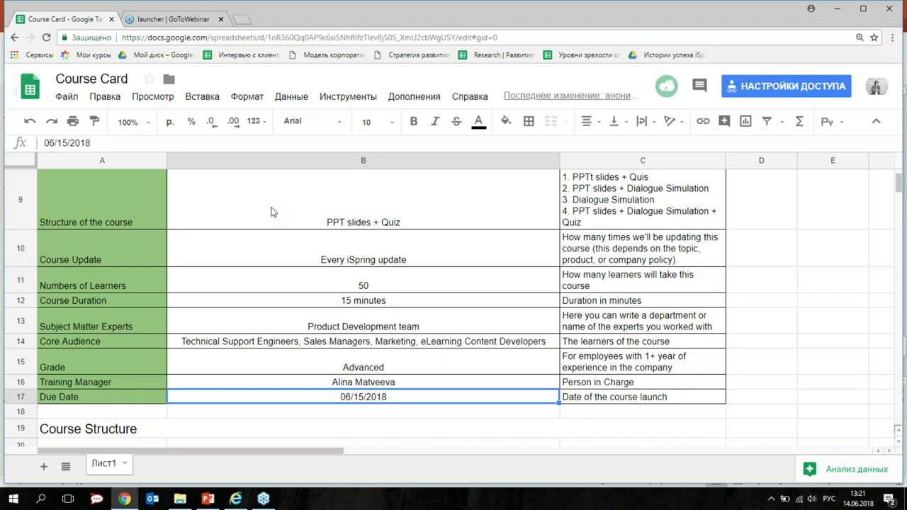
Look over the Course Structure section from its heading through the course plan down to the Quiz row.
key(Down)
key(Down)
key(Down)
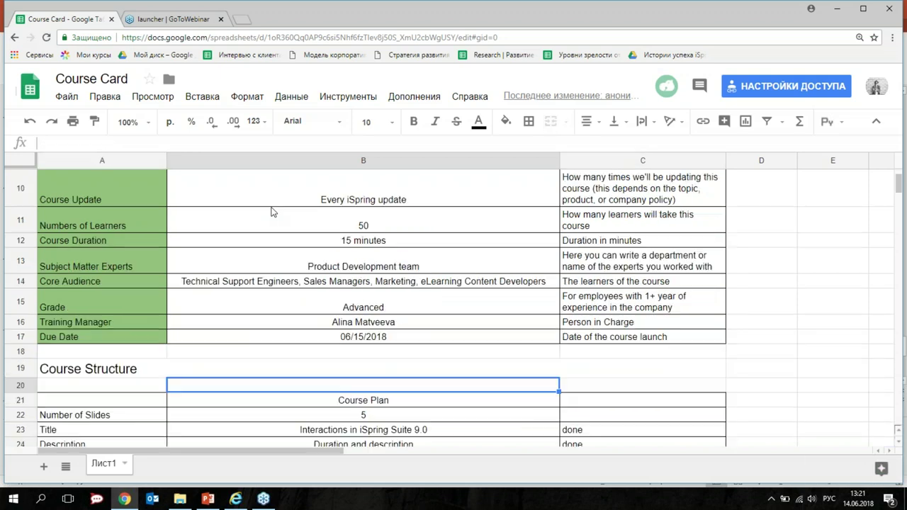
key(Up)
key(Up)
key(Down)
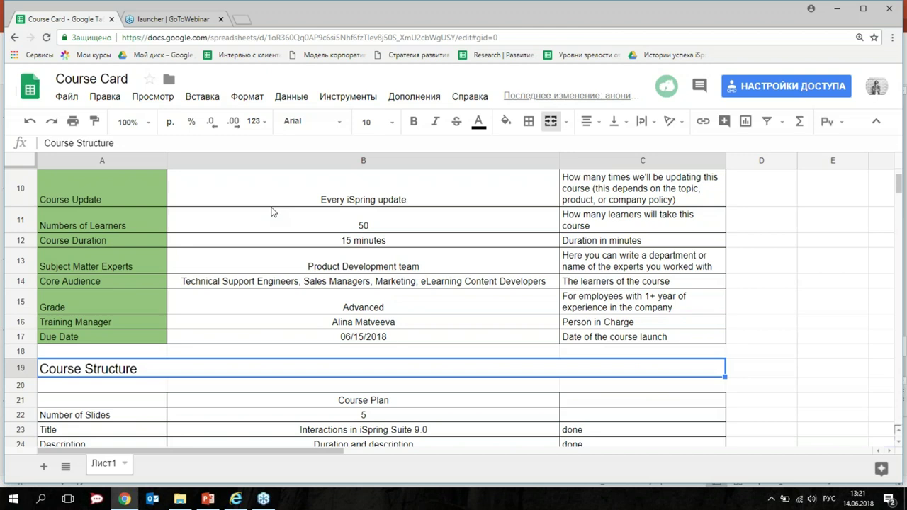
key(Down)
key(Down)
key(Down)
key(Down)
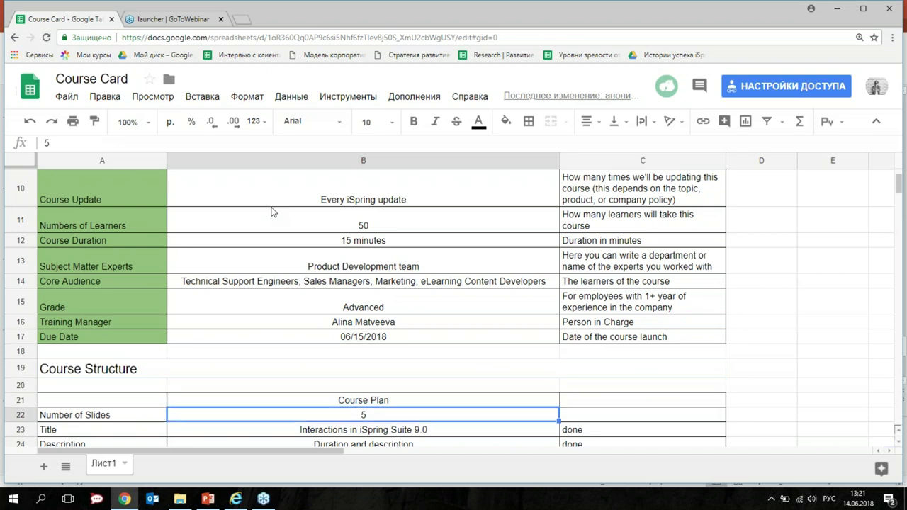
key(Down)
key(Down)
key(Down)
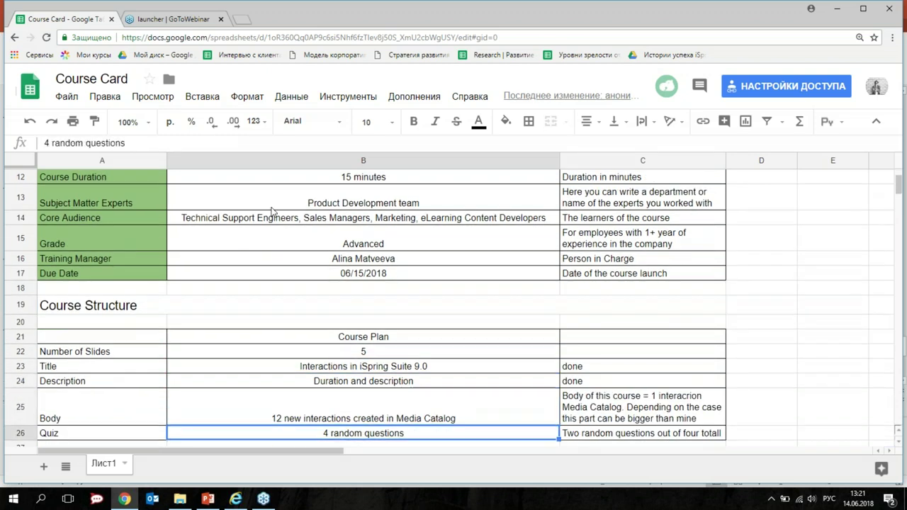
Inspect the Title, Description, Body and Quiz rows of the course plan one by one.
key(Left)
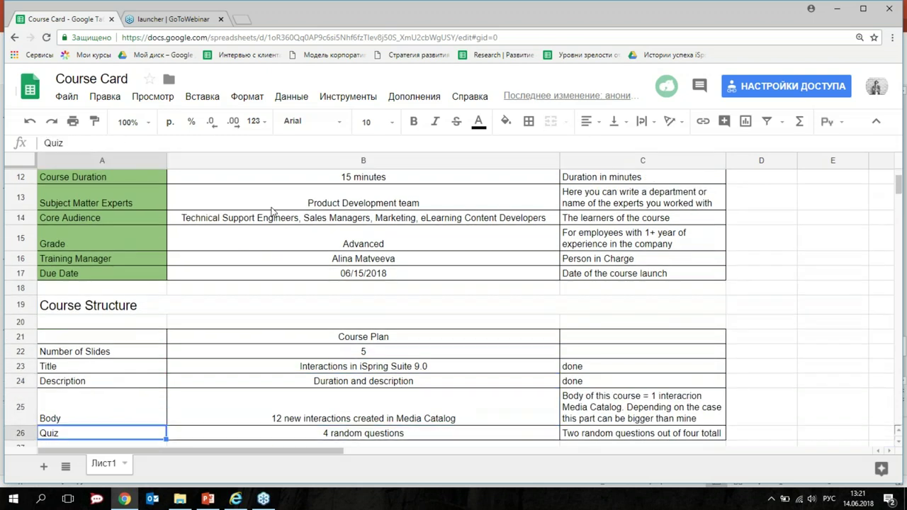
key(Down)
key(Up)
key(Up)
key(Up)
key(Up)
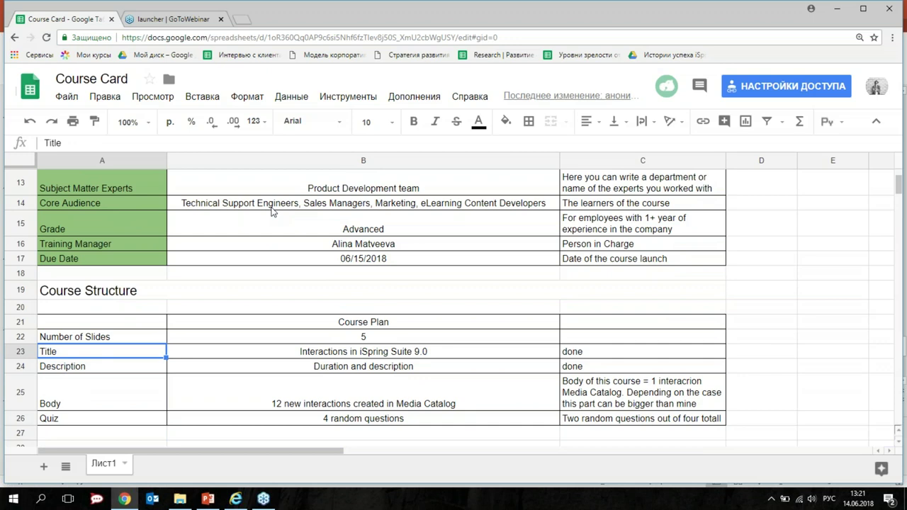
key(Down)
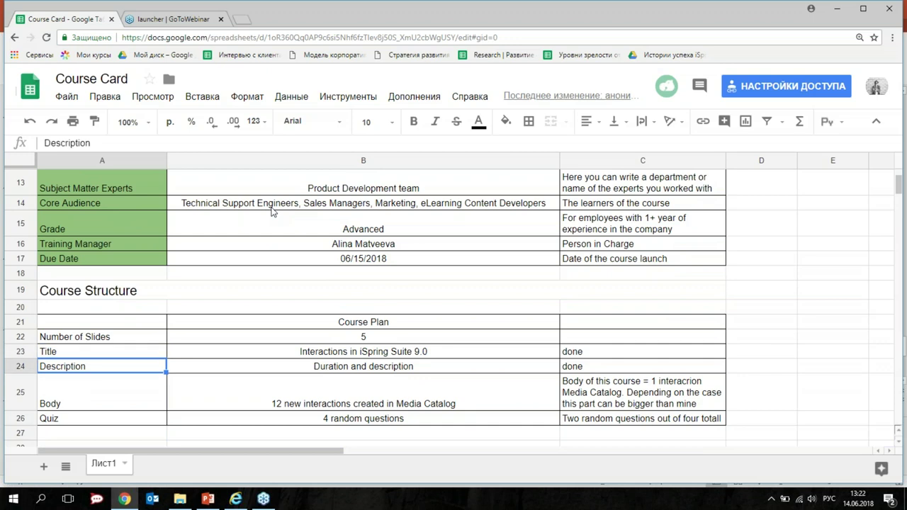
key(Down)
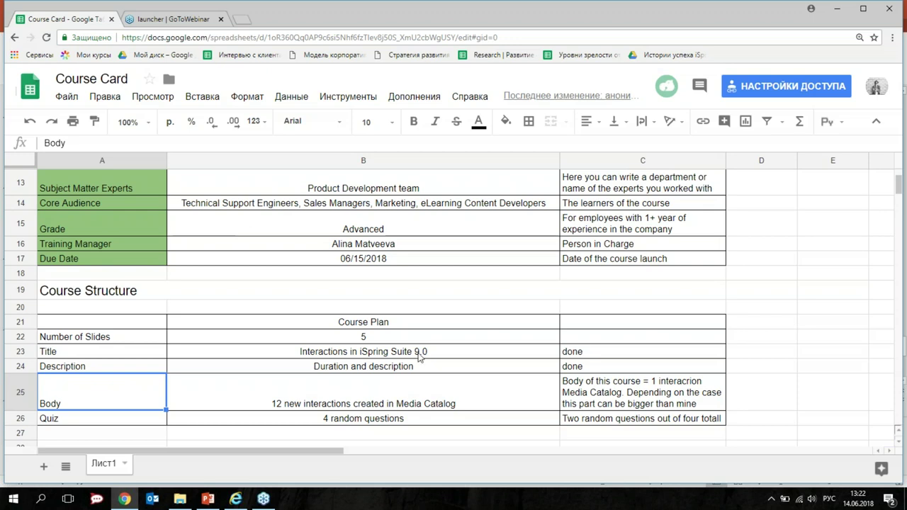
click(473, 396)
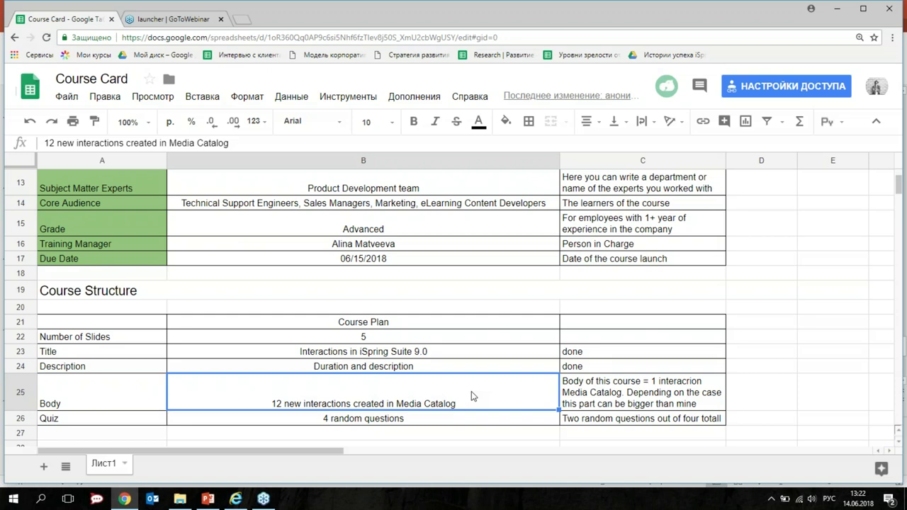
key(Down)
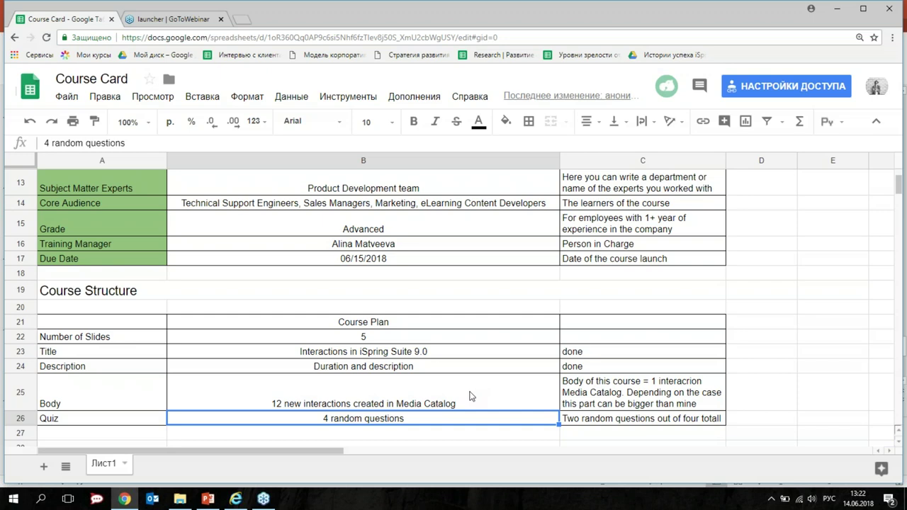
Switch to the iSpring Suite 9 microcourse in Internet Explorer and advance from its title slide to the 12 Interactions catalog.
scroll(461, 338, up, 5)
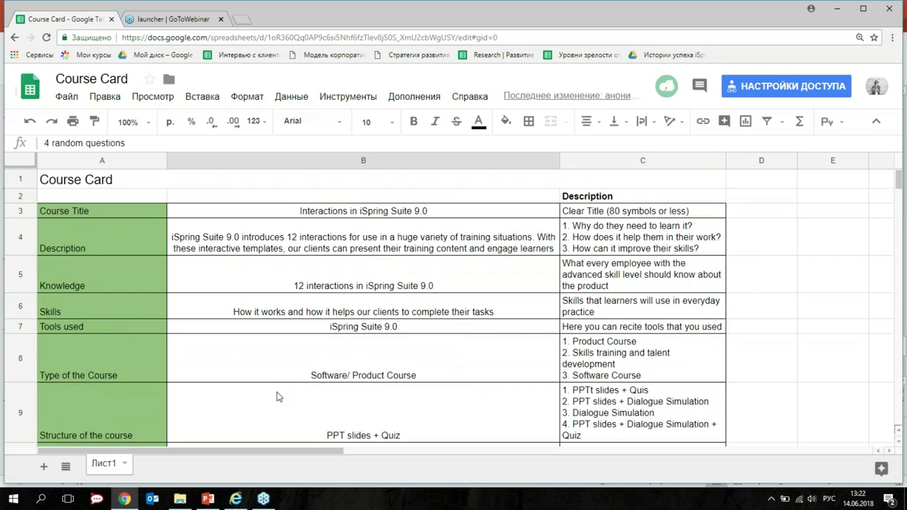
mouse_move(240, 501)
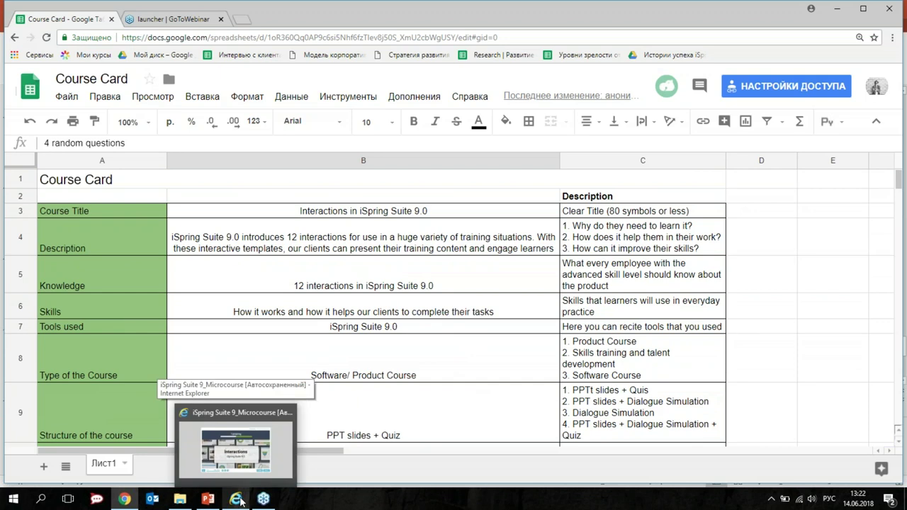
click(239, 500)
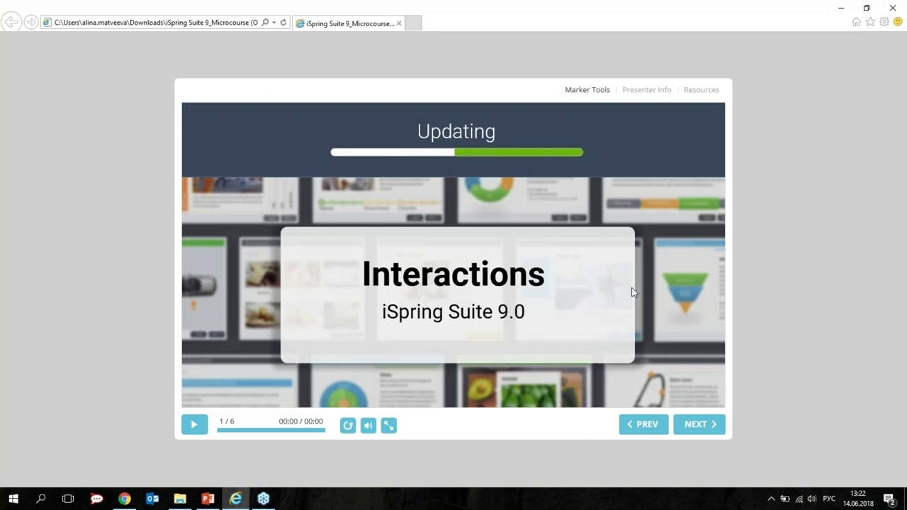
right_click(708, 422)
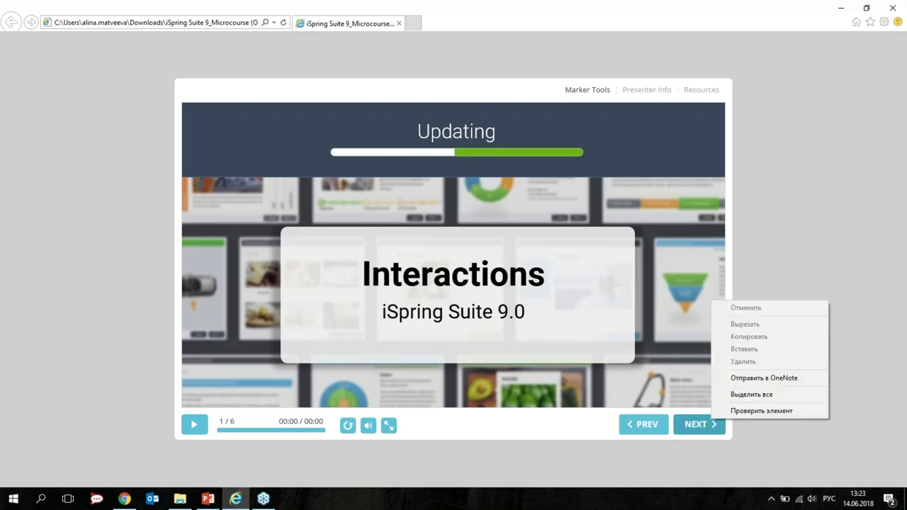
click(702, 424)
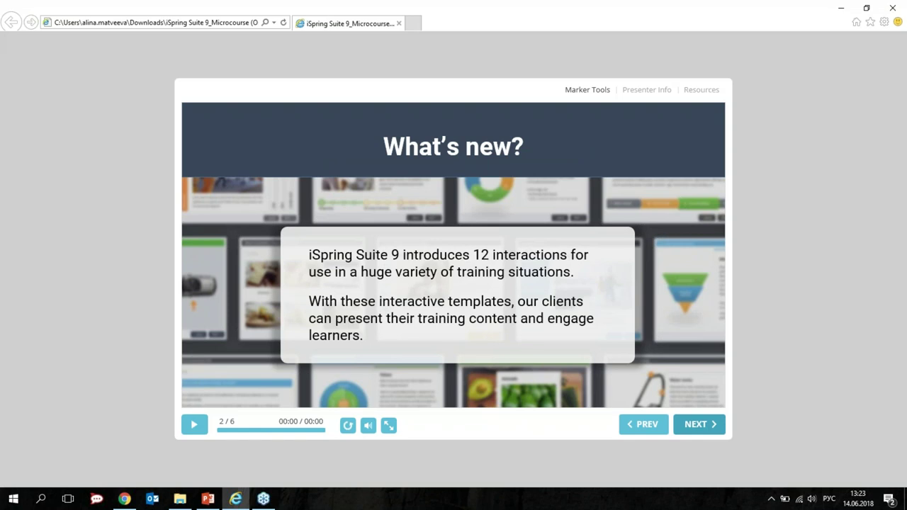
click(712, 427)
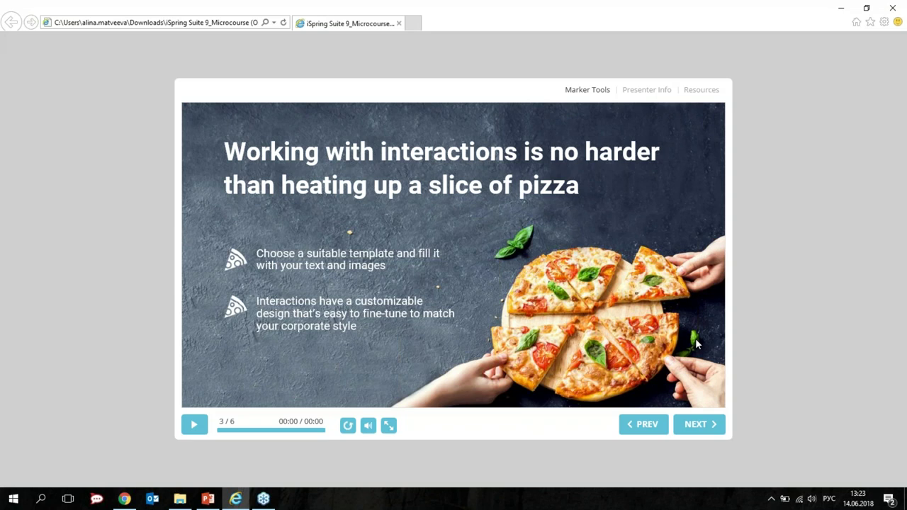
click(711, 424)
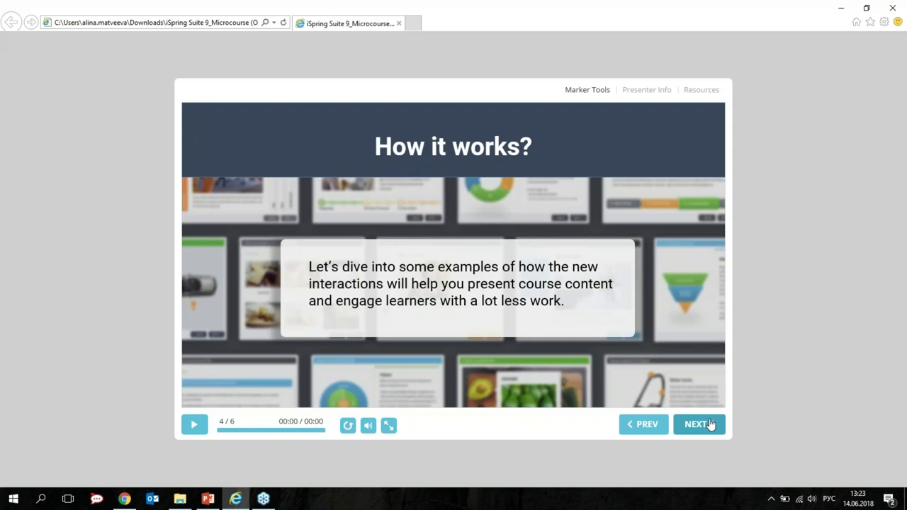
click(711, 424)
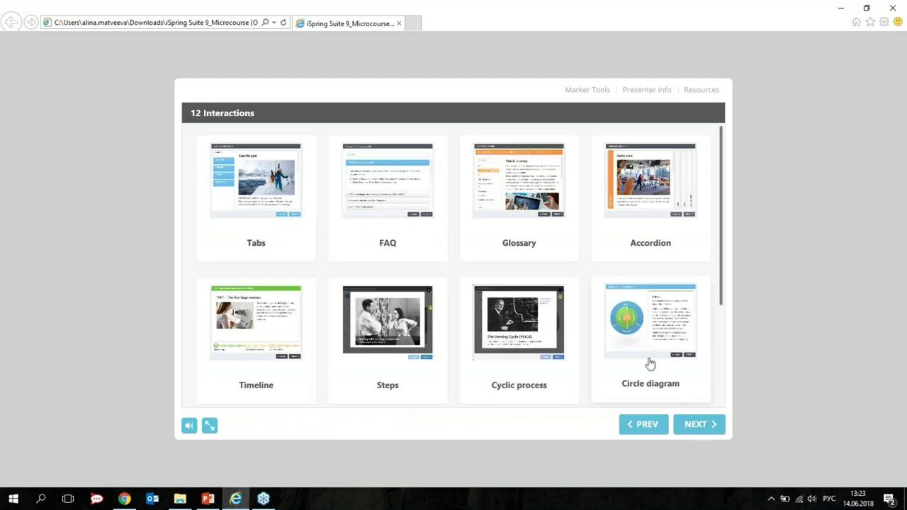
Page through the catalog's interaction descriptions from Tabs and FAQ through Accordion to Timeline.
click(715, 428)
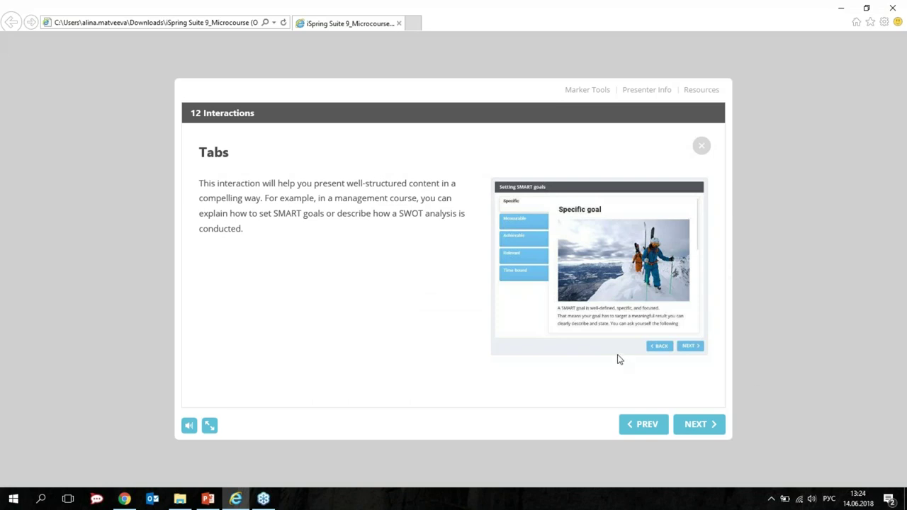
click(702, 431)
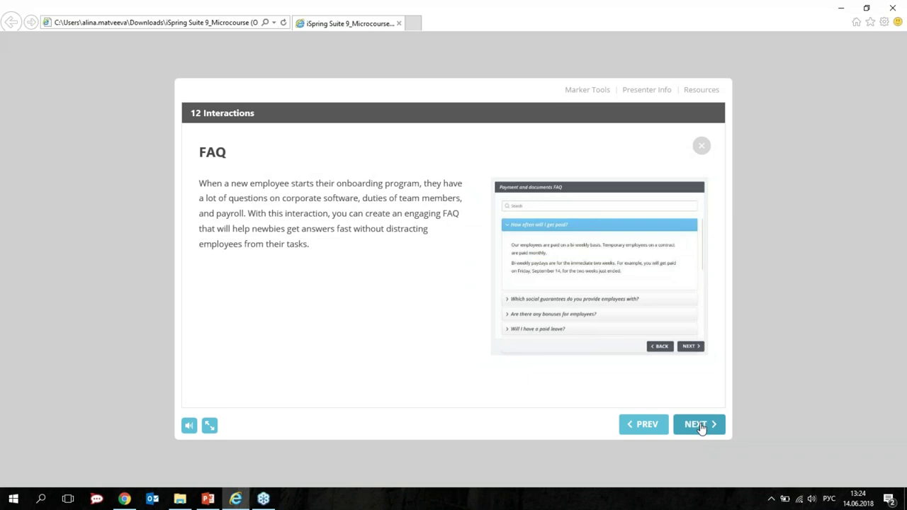
click(702, 426)
click(702, 426)
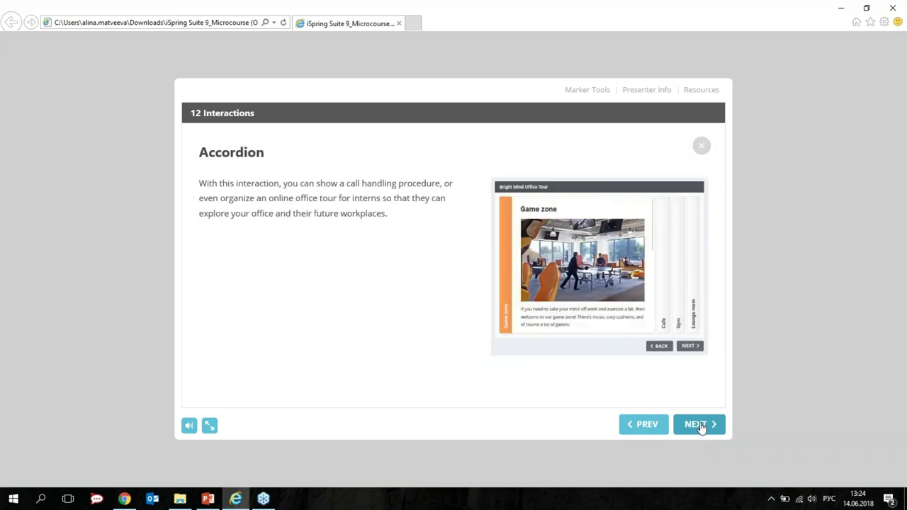
right_click(700, 425)
right_click(689, 424)
right_click(690, 424)
key(Escape)
click(697, 425)
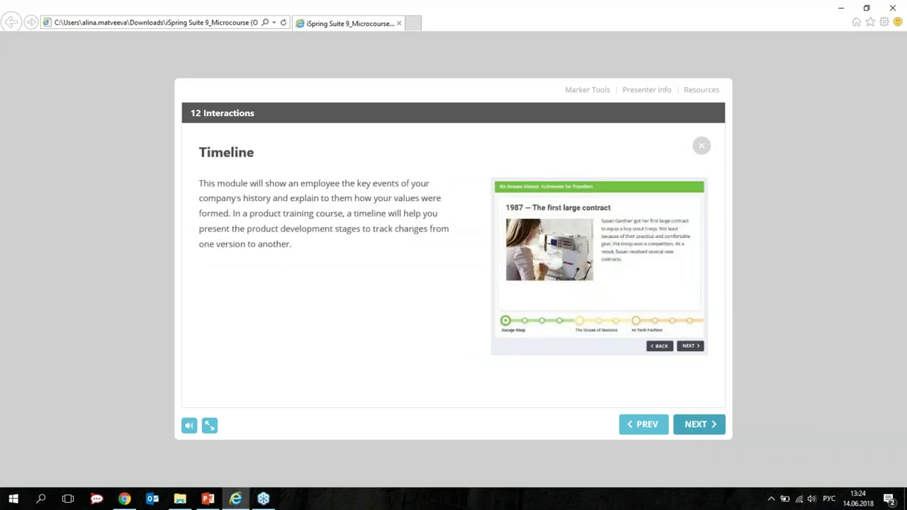
Advance to the Steps interaction and play its demo video about dealing with an angry customer.
click(700, 428)
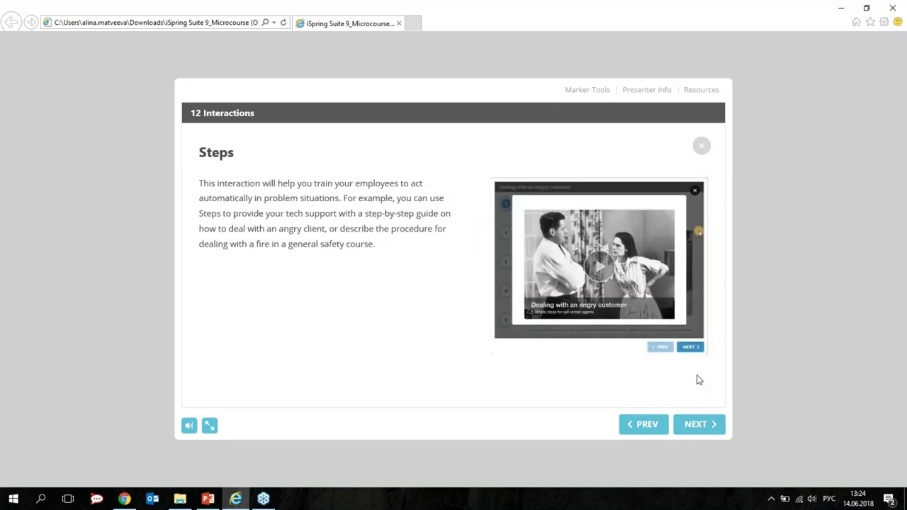
click(601, 269)
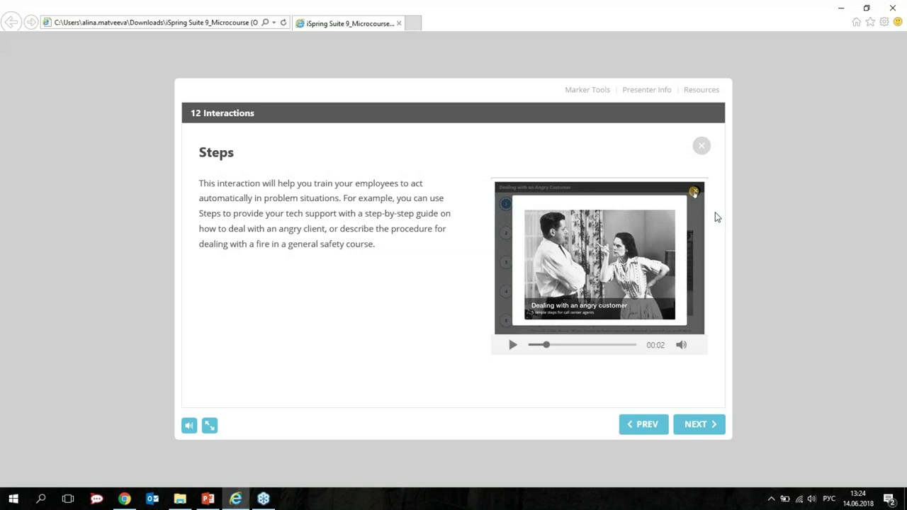
click(514, 345)
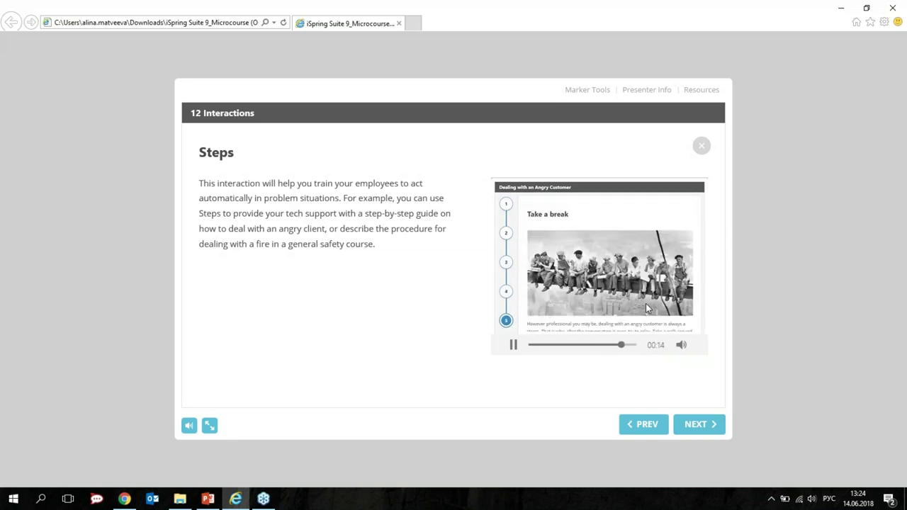
Advance from Cyclic process through Labeled graphic to Guided image and play its demo video on presenting a car.
click(711, 434)
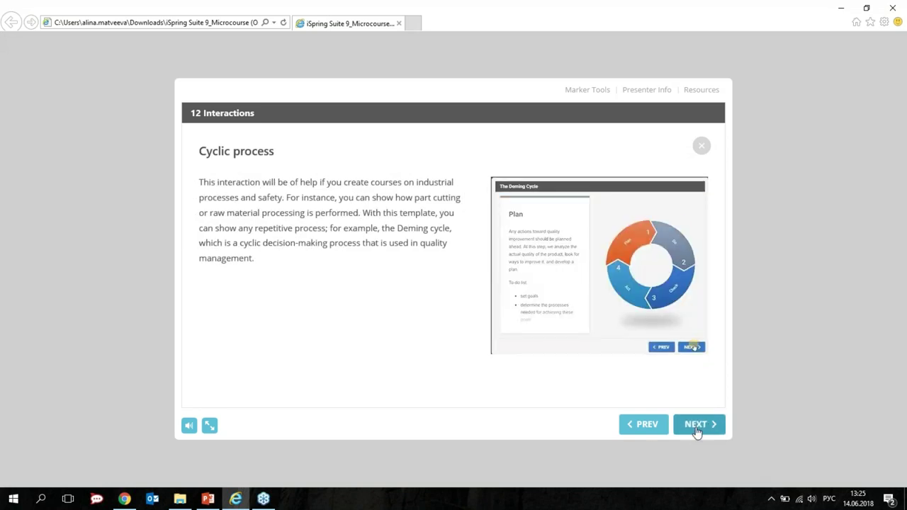
click(697, 432)
click(697, 433)
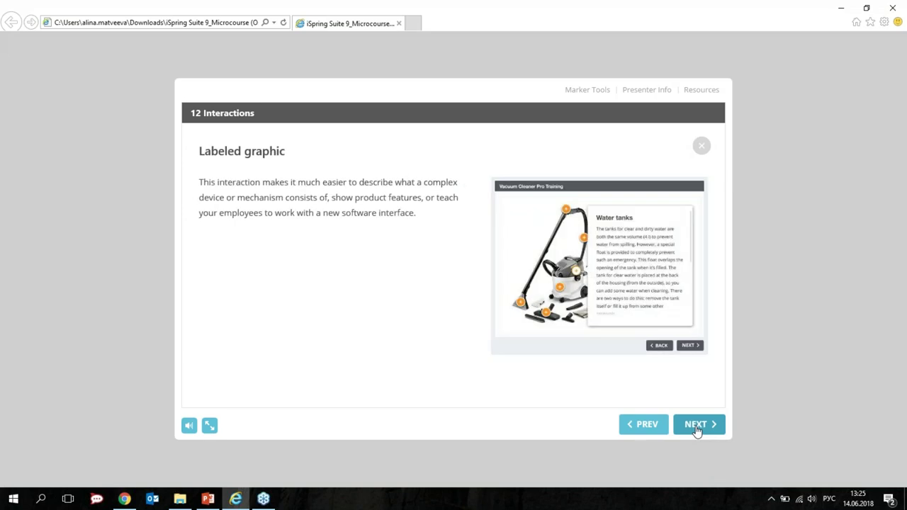
click(697, 430)
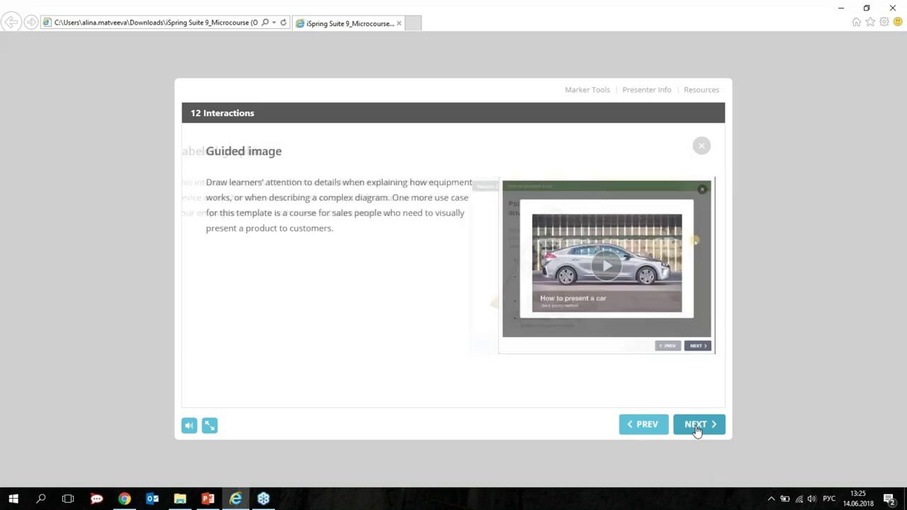
click(626, 297)
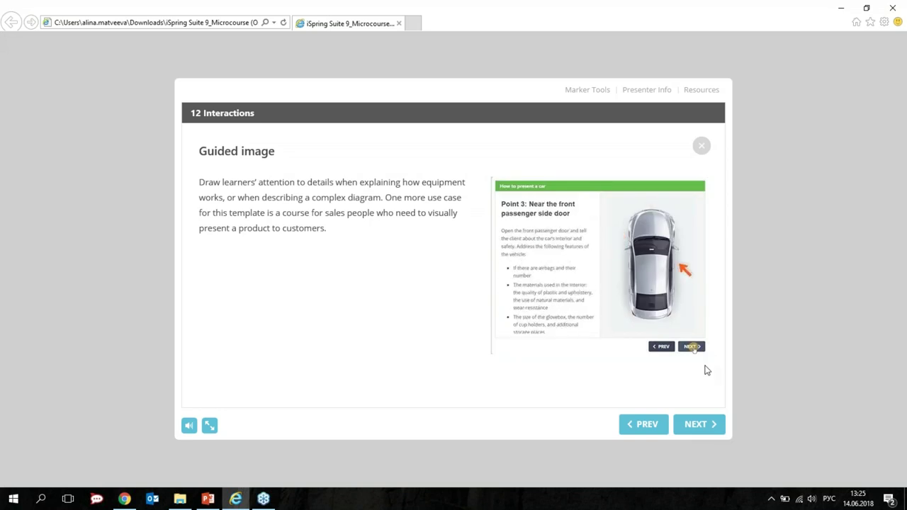
View the Hotspot and Media Catalog interactions, then advance to the course quiz and start it.
click(699, 424)
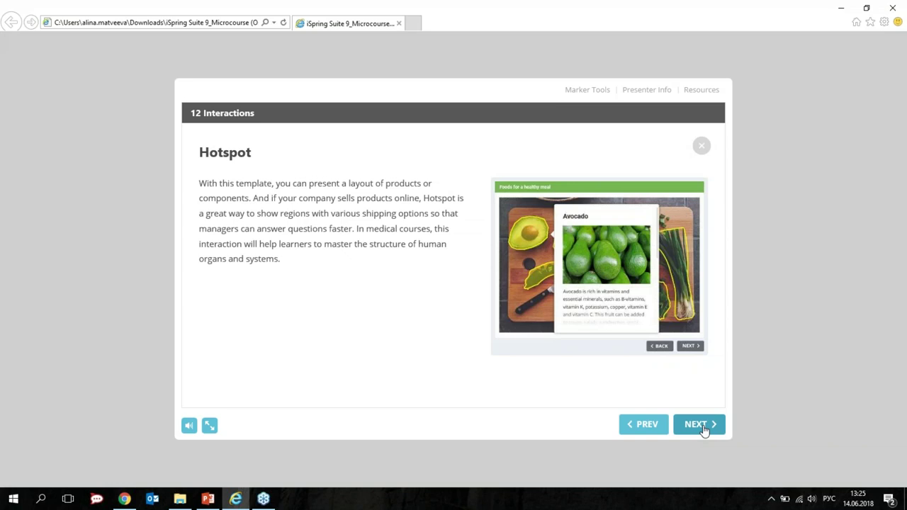
click(704, 428)
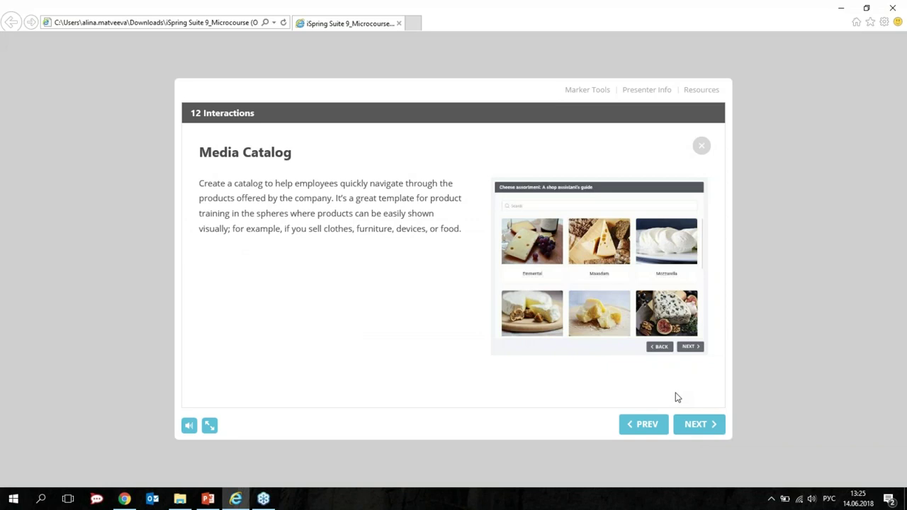
click(698, 428)
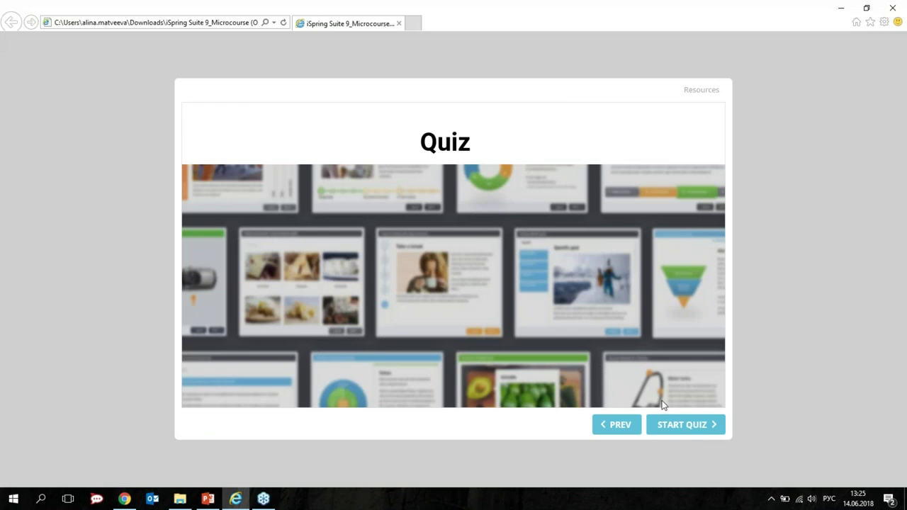
click(691, 431)
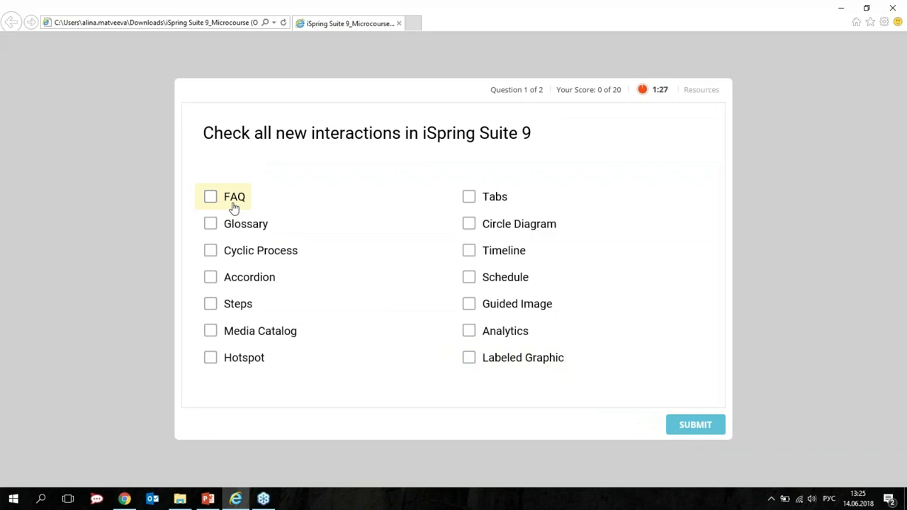
Mark FAQ, Glossary, Cyclic Process, Accordion, Steps, Media Catalog and Hotspot as new interactions in the first quiz question.
click(234, 205)
click(248, 233)
click(255, 257)
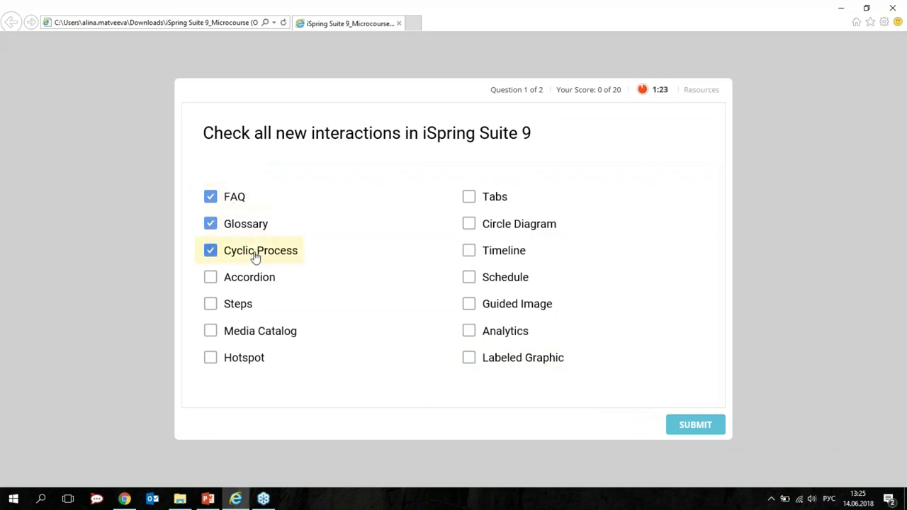
click(261, 282)
click(245, 306)
click(258, 331)
click(253, 358)
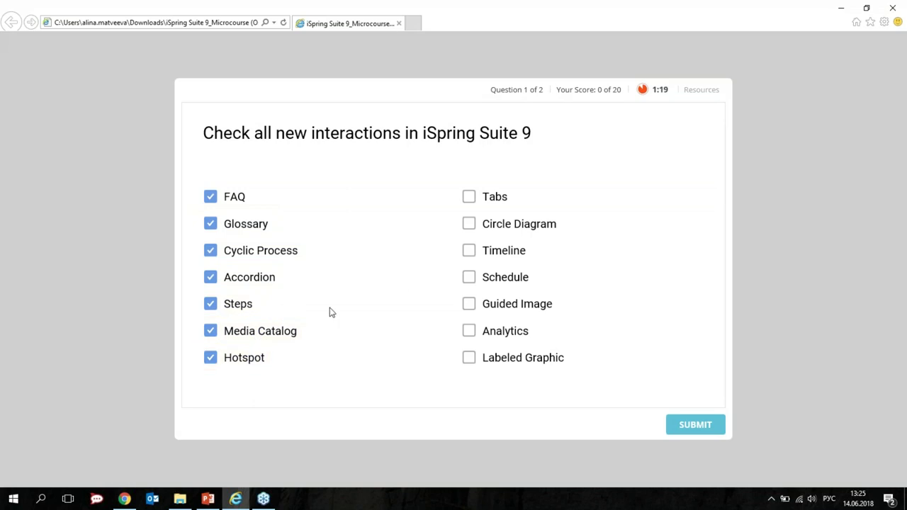
Add Tabs, Circle Diagram, Timeline, Guided Image and Labeled Graphic to the selected answers and submit the first question.
click(497, 201)
click(508, 239)
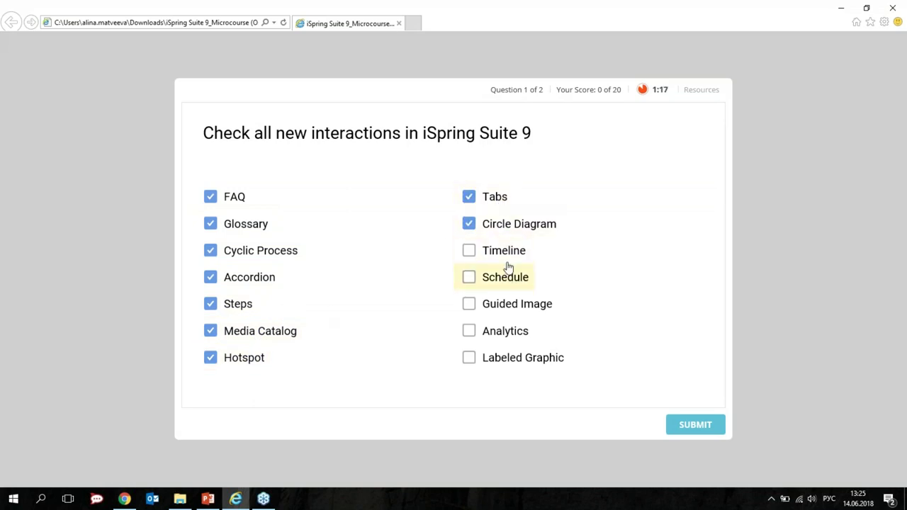
click(506, 258)
click(515, 310)
click(518, 364)
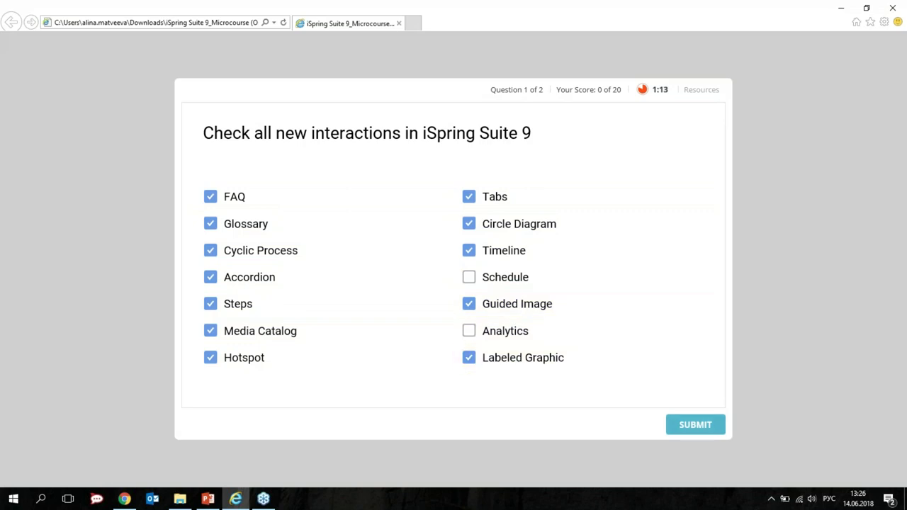
click(689, 425)
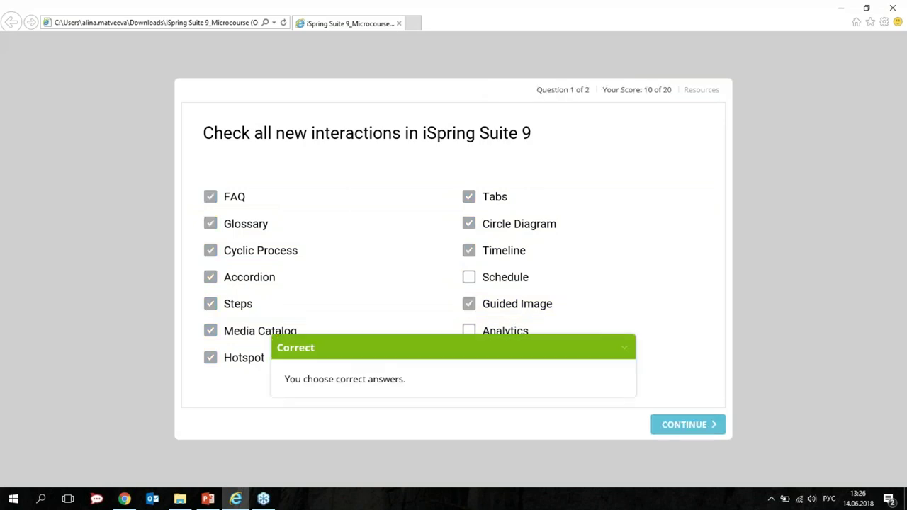
Continue to the second question, fill its blanks with Circle diagram and Labeled Graphic in that order, and submit it.
click(677, 425)
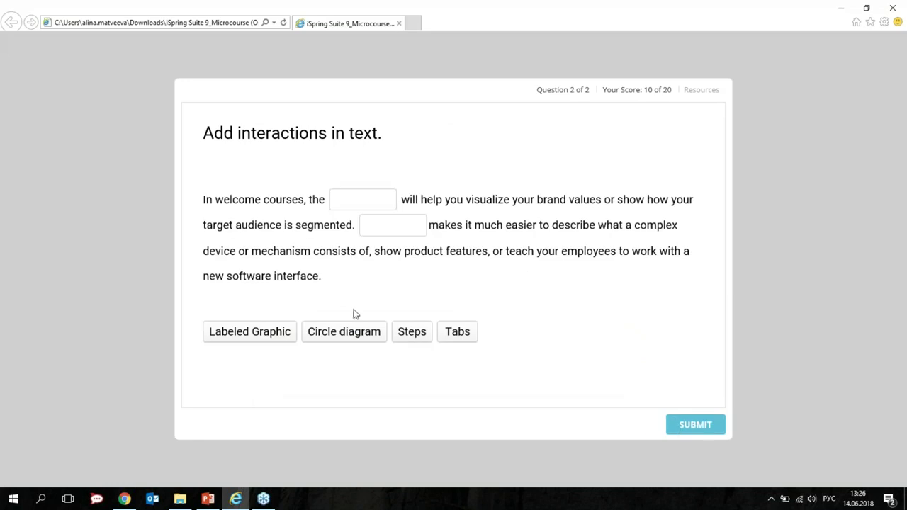
drag(338, 339, 359, 207)
drag(226, 344, 424, 231)
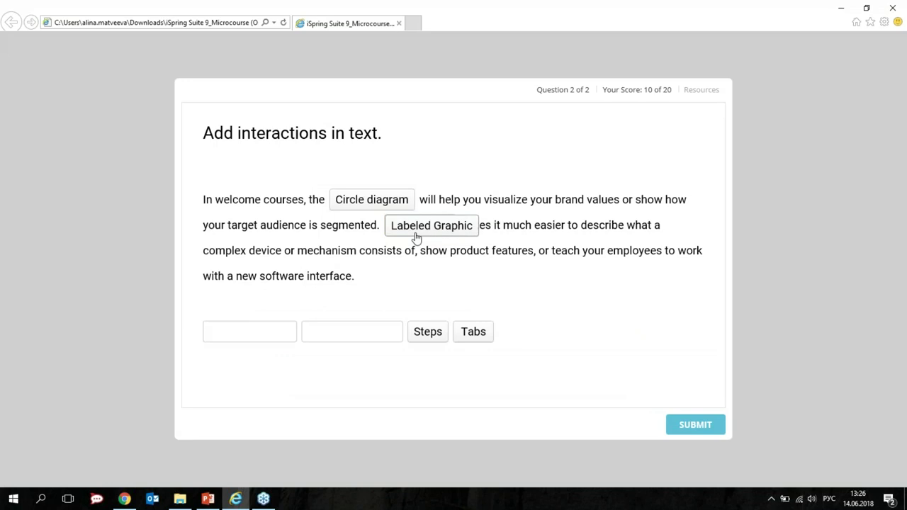
click(698, 428)
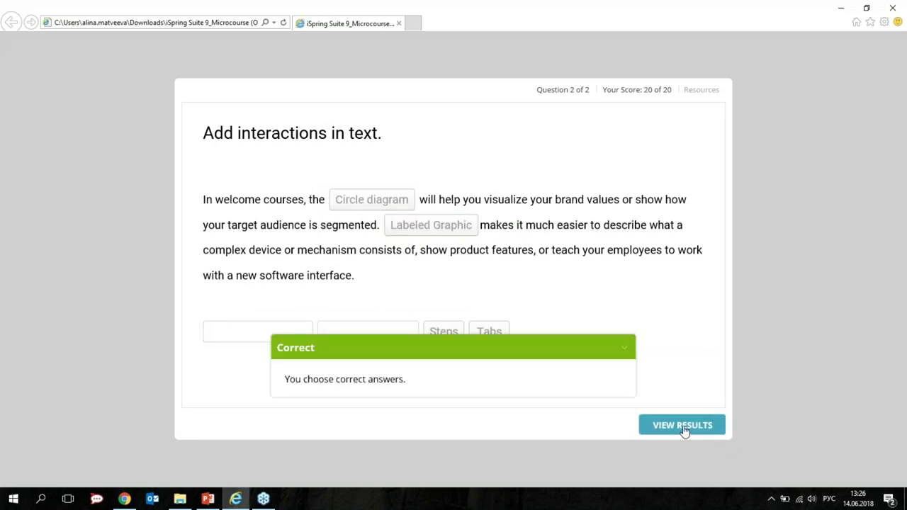
View the quiz results, review the graded answers to the first question, and close the review.
click(684, 426)
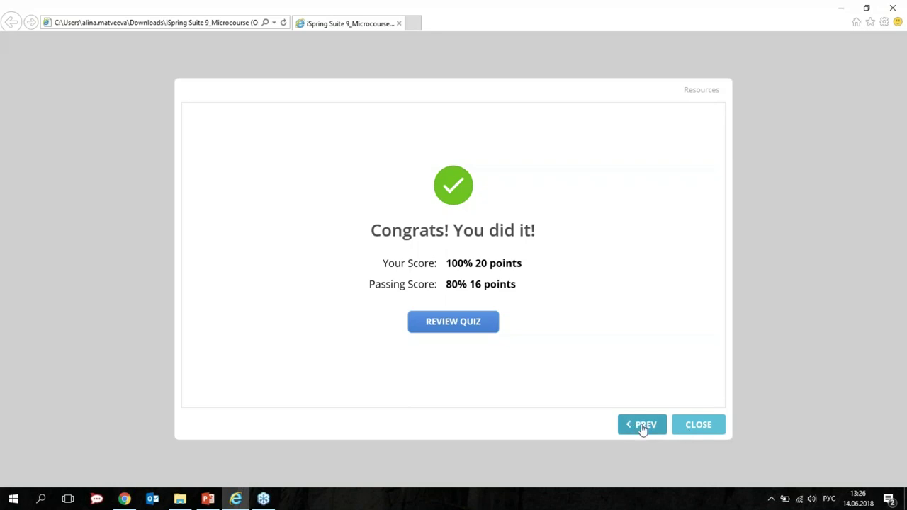
click(458, 332)
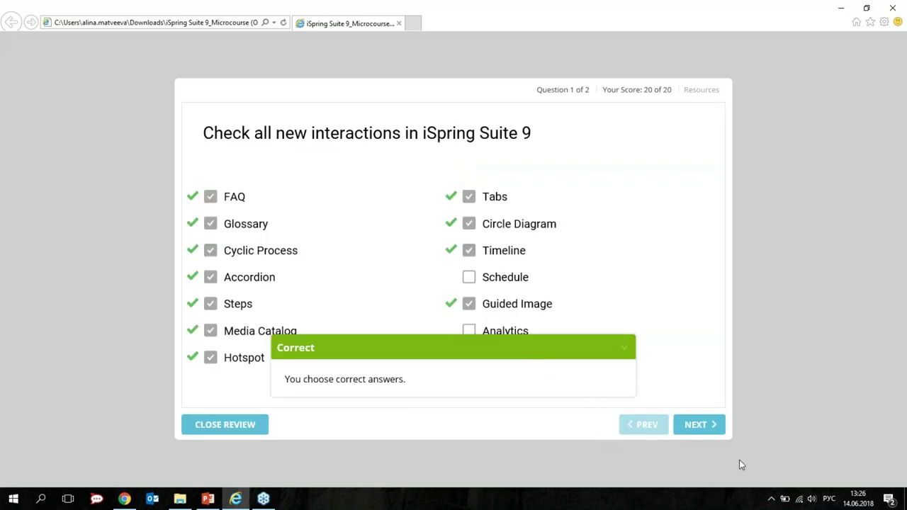
click(702, 425)
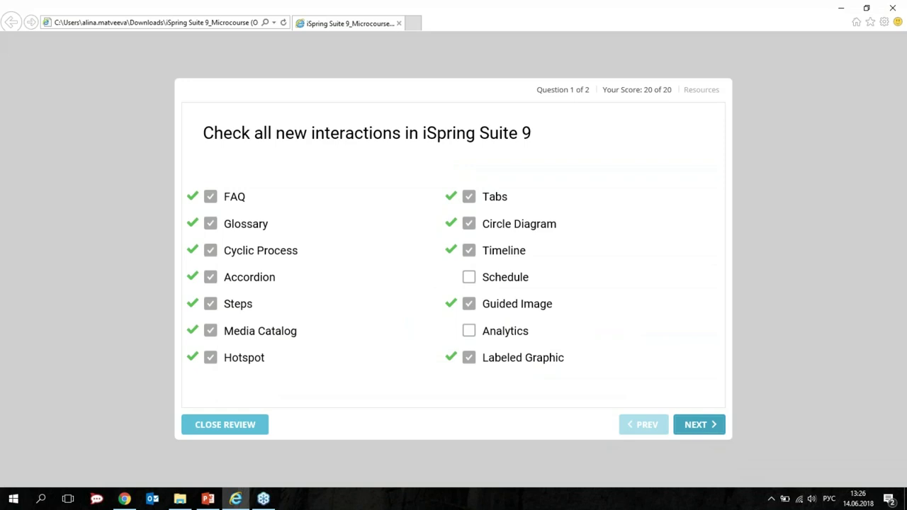
click(207, 434)
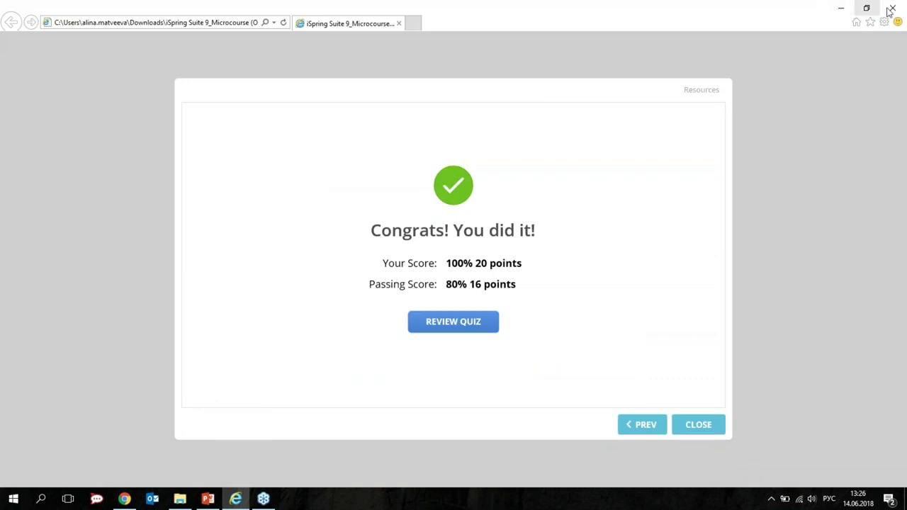
click(844, 10)
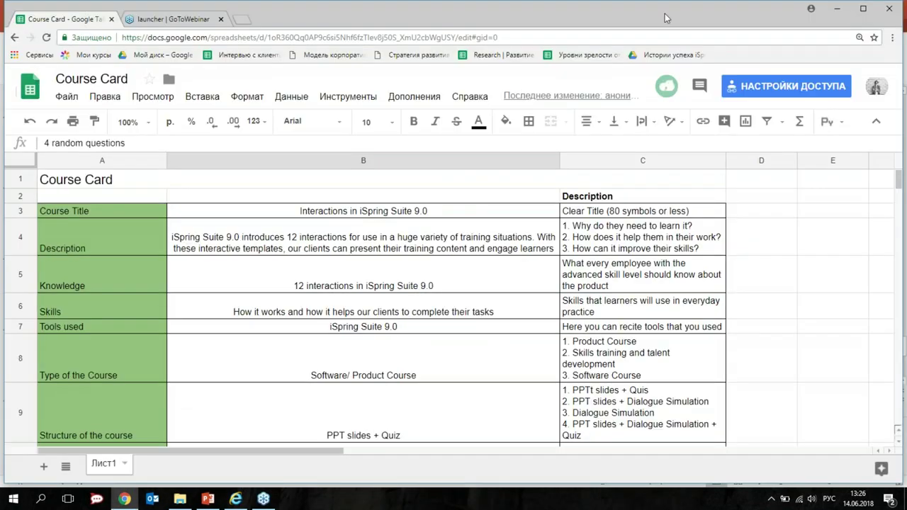
click(207, 499)
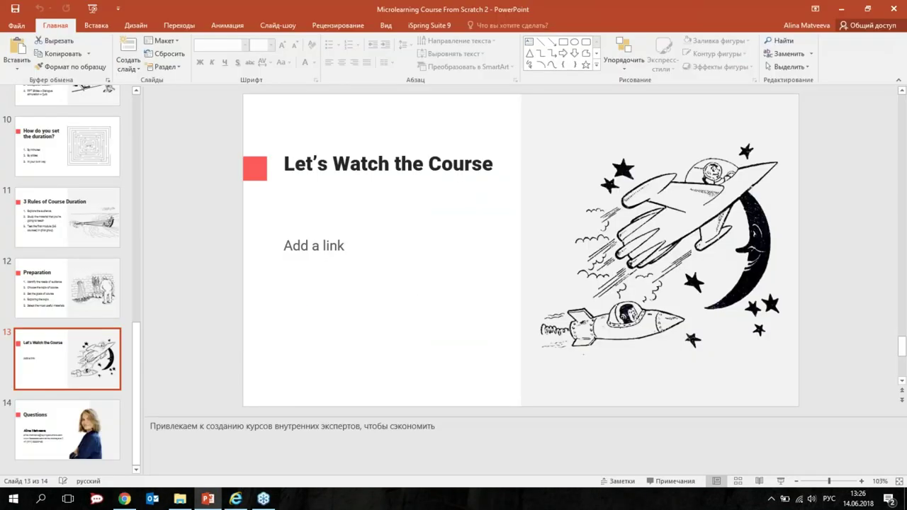
click(780, 481)
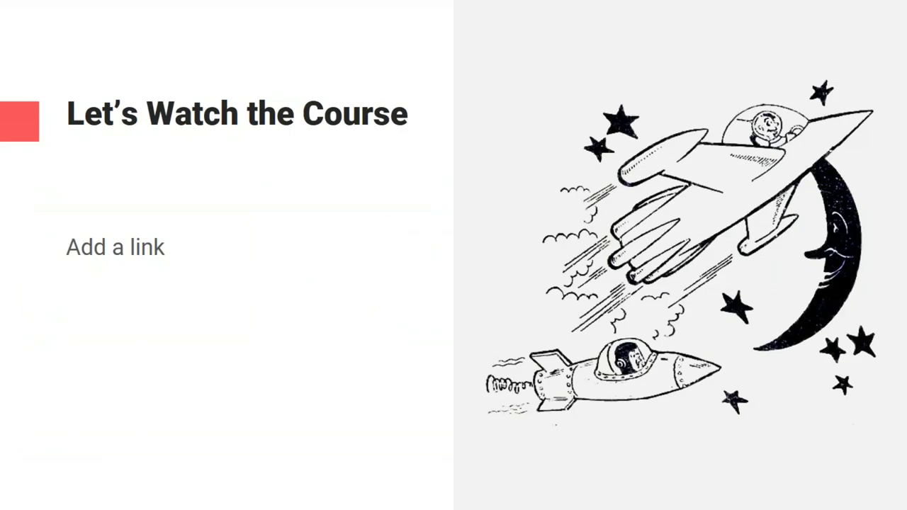